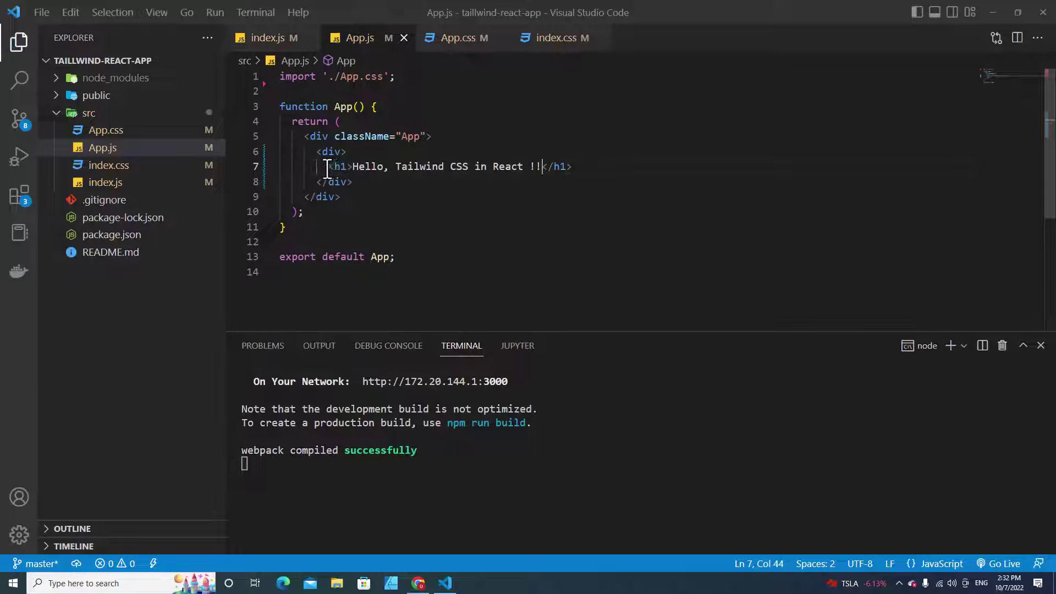
- Compare the App.js h1 line with the unstyled heading rendered at localhost:3000
{"action": "left_click_drag", "start_coordinate": [325, 167], "coordinate": [620, 170]}
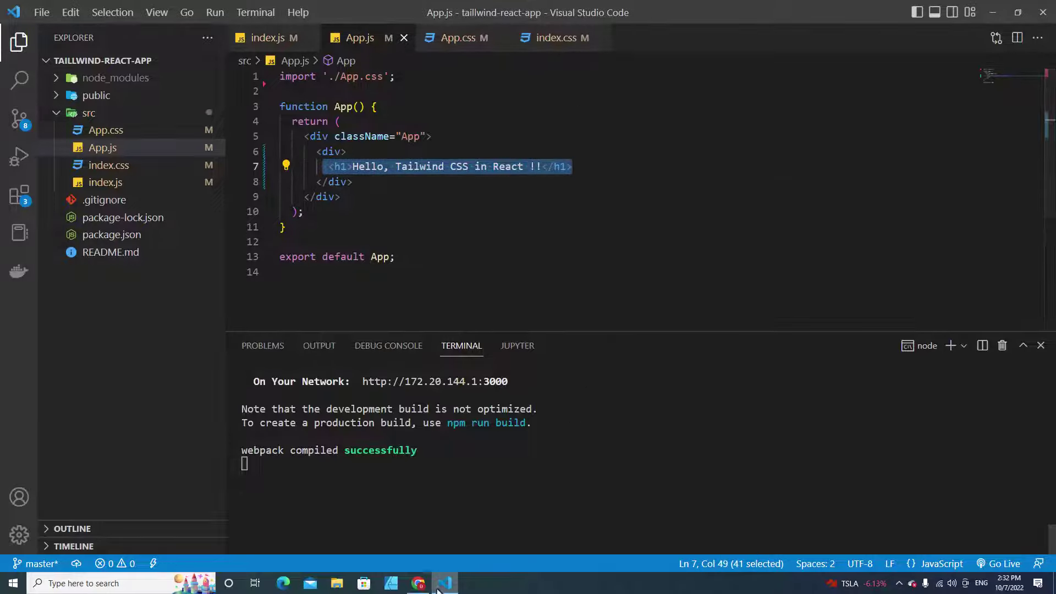
{"action": "left_click", "coordinate": [419, 584]}
{"action": "left_click", "coordinate": [308, 230]}
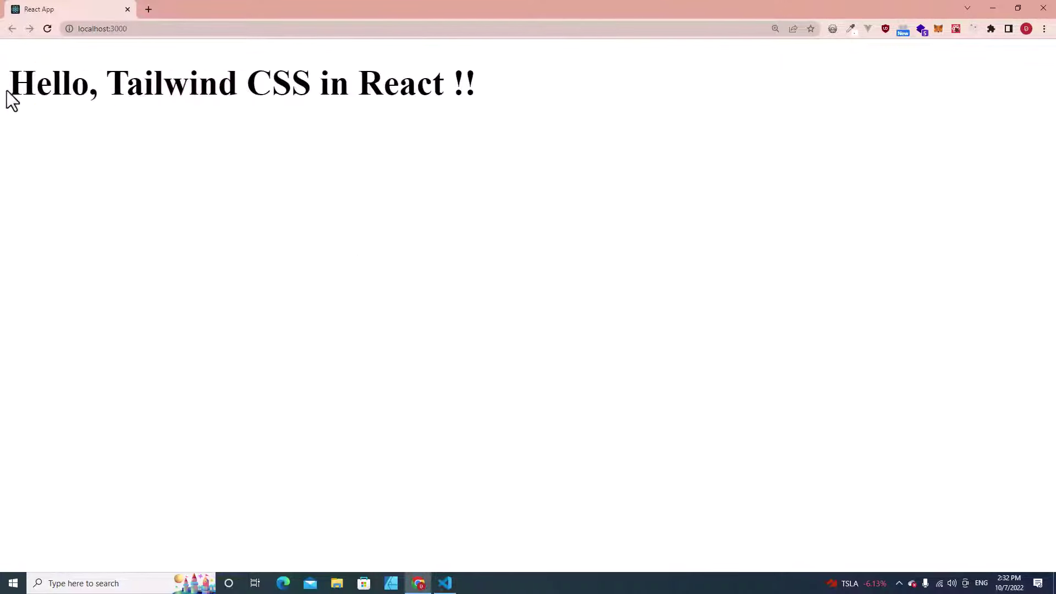
{"action": "left_click_drag", "start_coordinate": [8, 88], "coordinate": [521, 103]}
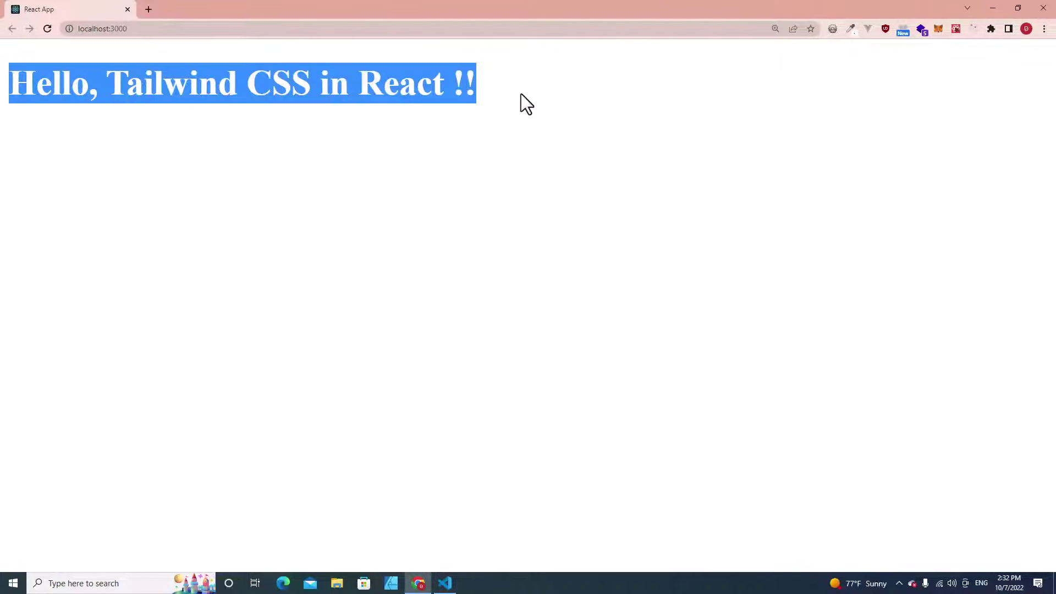
{"action": "left_click", "coordinate": [521, 94]}
{"action": "left_click", "coordinate": [445, 583]}
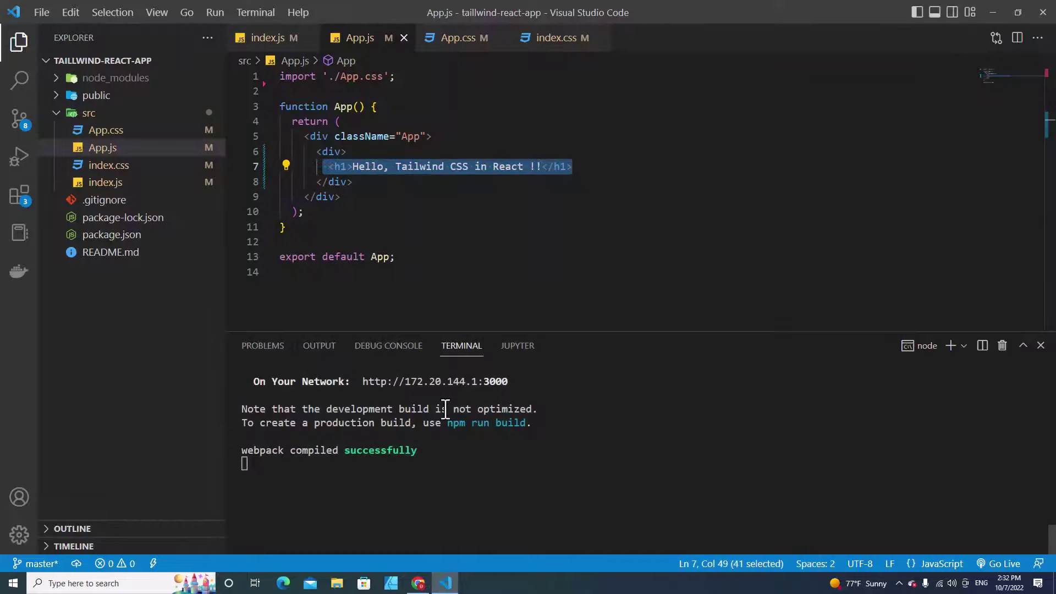
- Go from Tailwind's Get started page to the Create React App framework guide
{"action": "left_click", "coordinate": [418, 584]}
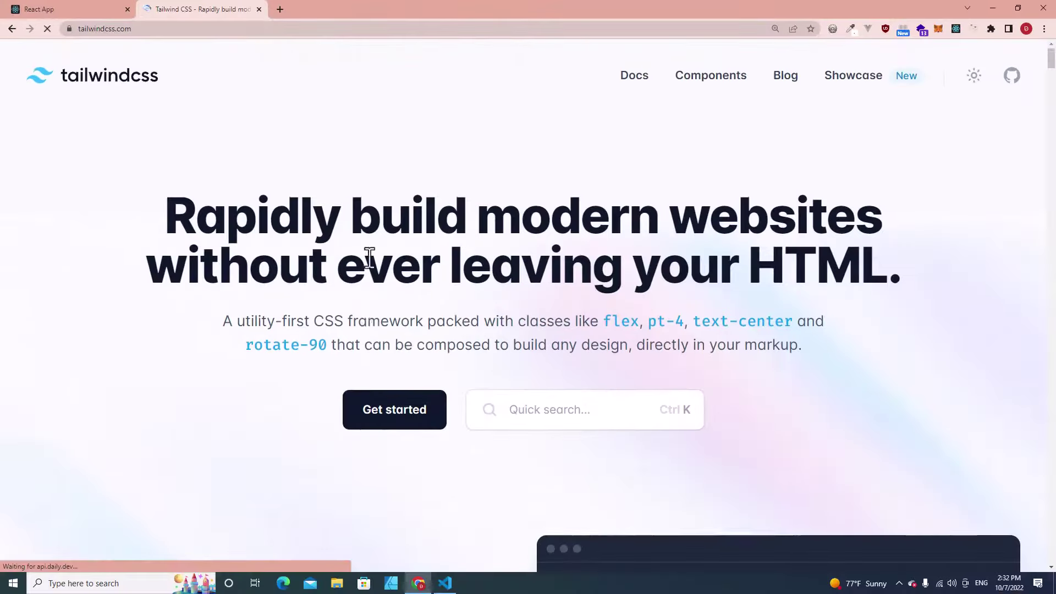
{"action": "scroll", "coordinate": [338, 321], "scroll_direction": "down", "scroll_amount": 2}
{"action": "left_click", "coordinate": [396, 312]}
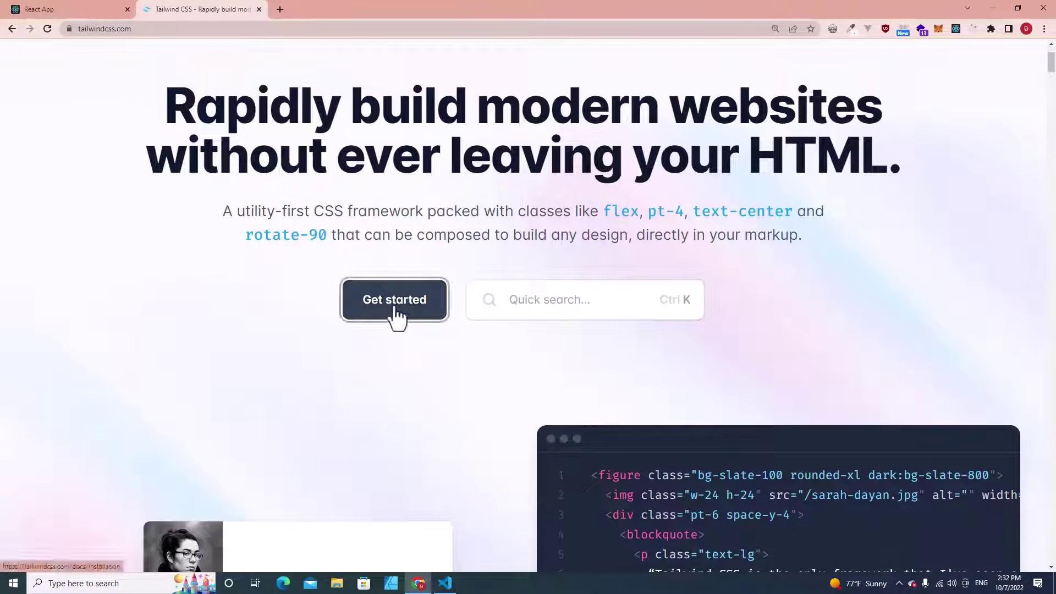
{"action": "scroll", "coordinate": [395, 306], "scroll_direction": "down", "scroll_amount": 2}
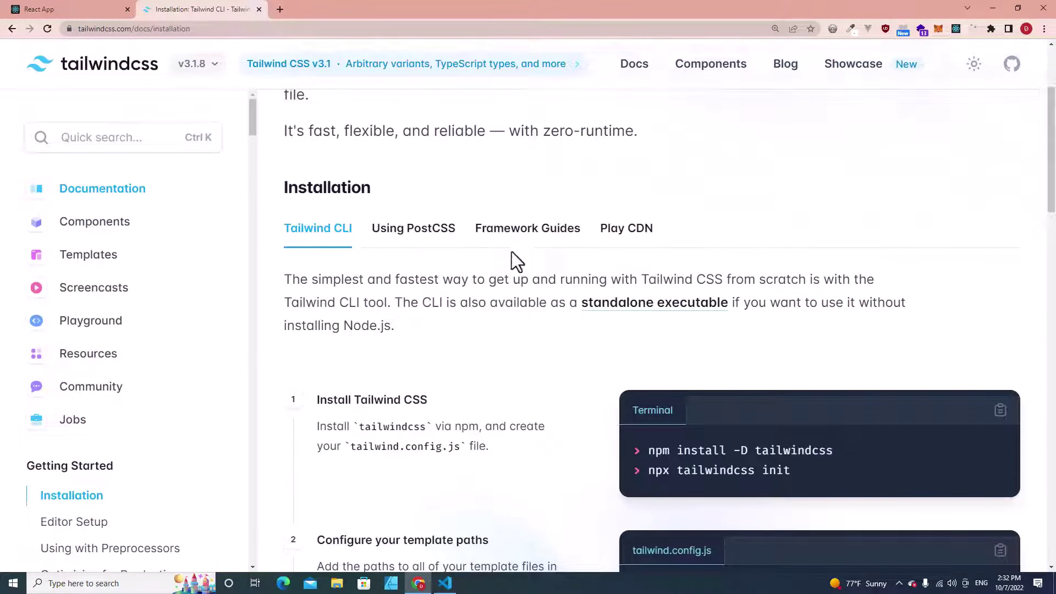
{"action": "left_click", "coordinate": [524, 241]}
{"action": "scroll", "coordinate": [509, 268], "scroll_direction": "down", "scroll_amount": 3}
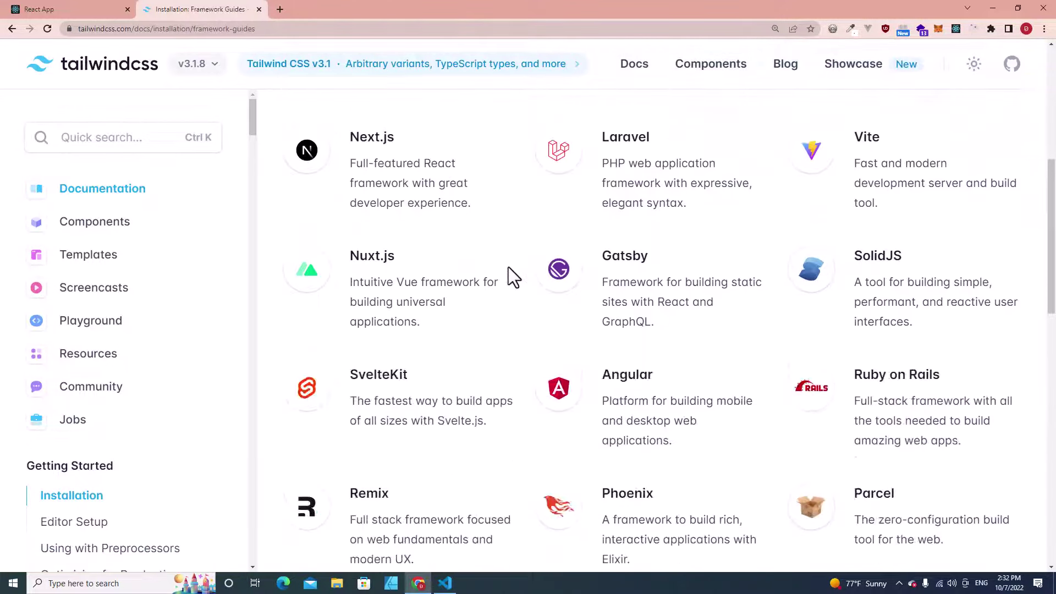
{"action": "scroll", "coordinate": [508, 267], "scroll_direction": "down", "scroll_amount": 4}
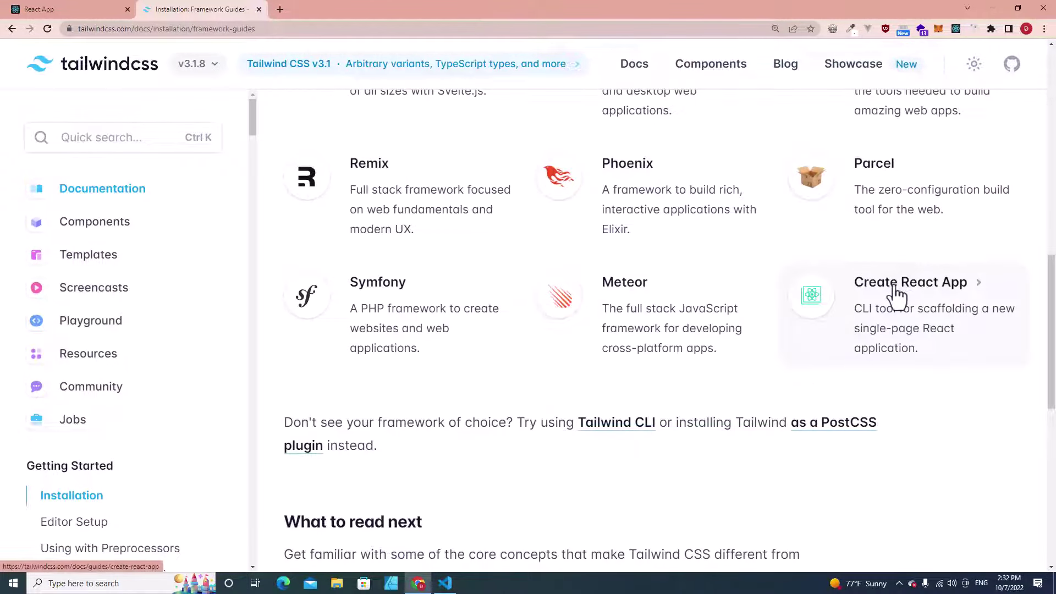
{"action": "left_click", "coordinate": [898, 293]}
{"action": "scroll", "coordinate": [520, 242], "scroll_direction": "down", "scroll_amount": 3}
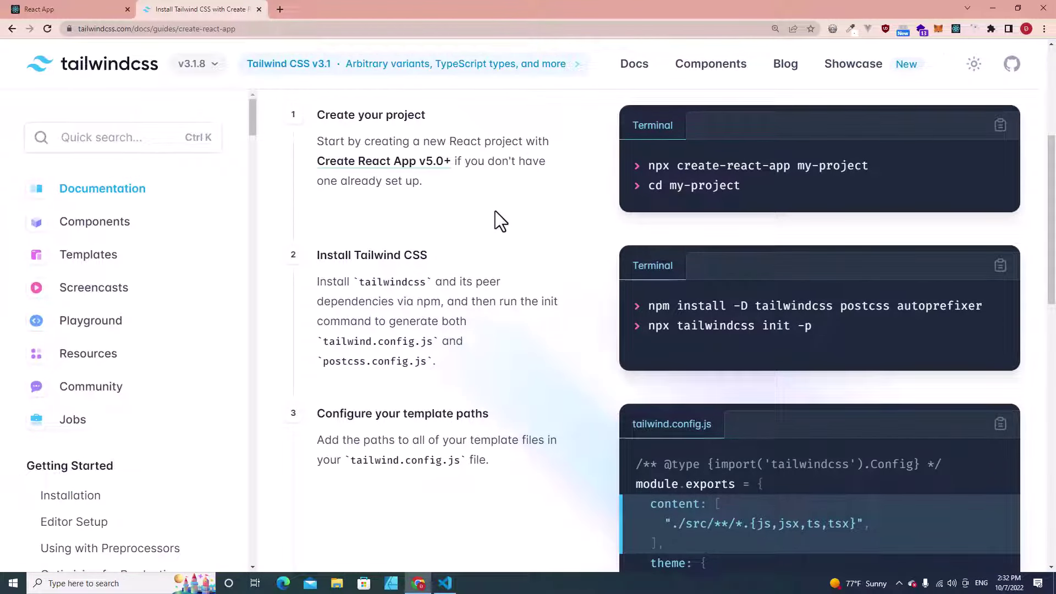
{"action": "scroll", "coordinate": [496, 218], "scroll_direction": "up", "scroll_amount": 2}
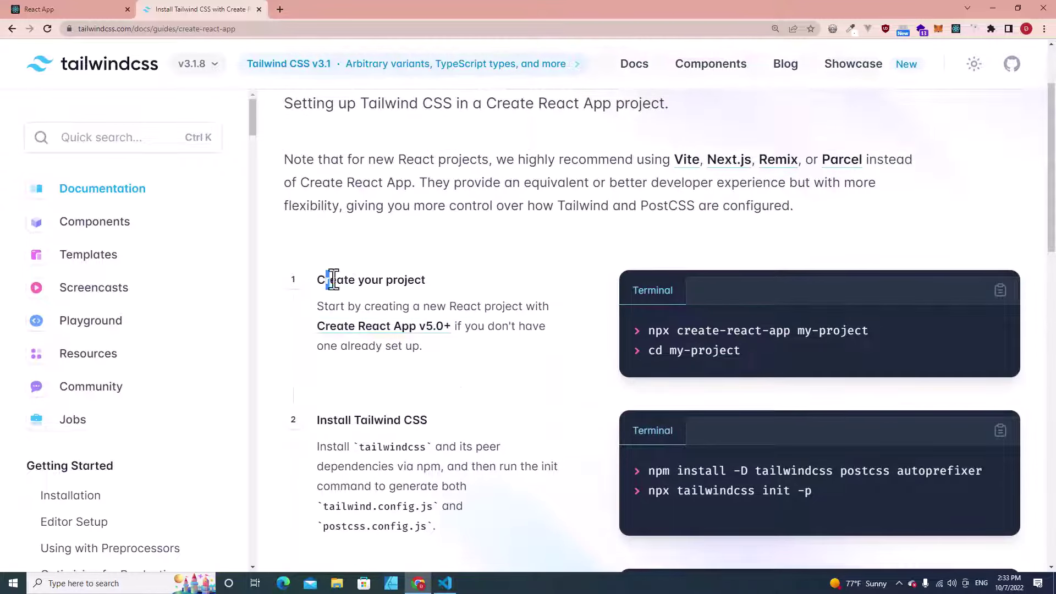
{"action": "left_click_drag", "start_coordinate": [332, 280], "coordinate": [620, 323]}
{"action": "left_click_drag", "start_coordinate": [807, 352], "coordinate": [630, 319]}
{"action": "scroll", "coordinate": [757, 297], "scroll_direction": "down", "scroll_amount": 1}
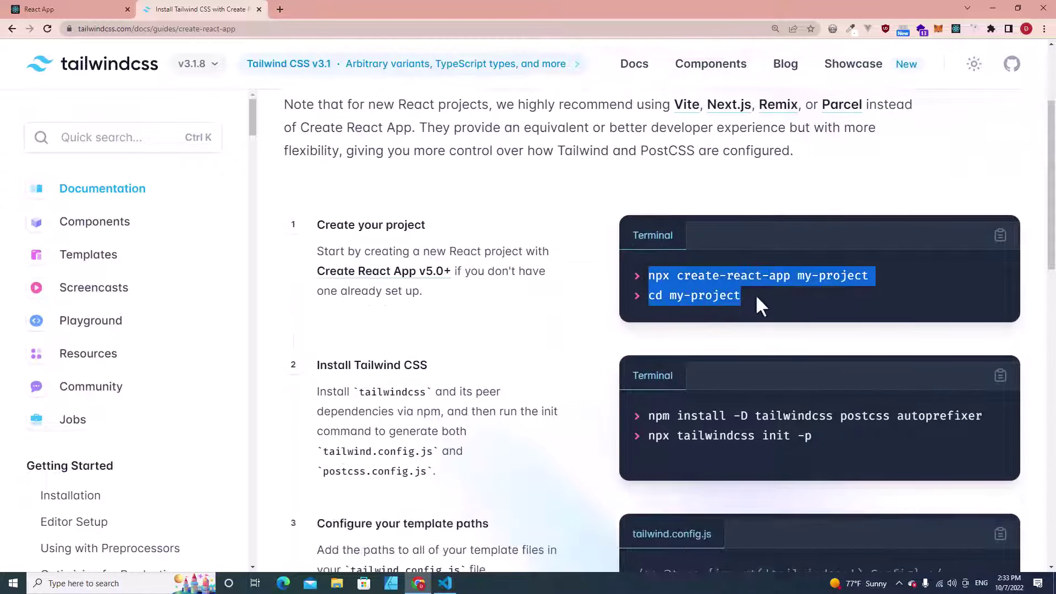
- Select the create-project commands and the Install Tailwind CSS npm install command
{"action": "left_click_drag", "start_coordinate": [765, 293], "coordinate": [658, 283]}
{"action": "scroll", "coordinate": [762, 297], "scroll_direction": "down", "scroll_amount": 1}
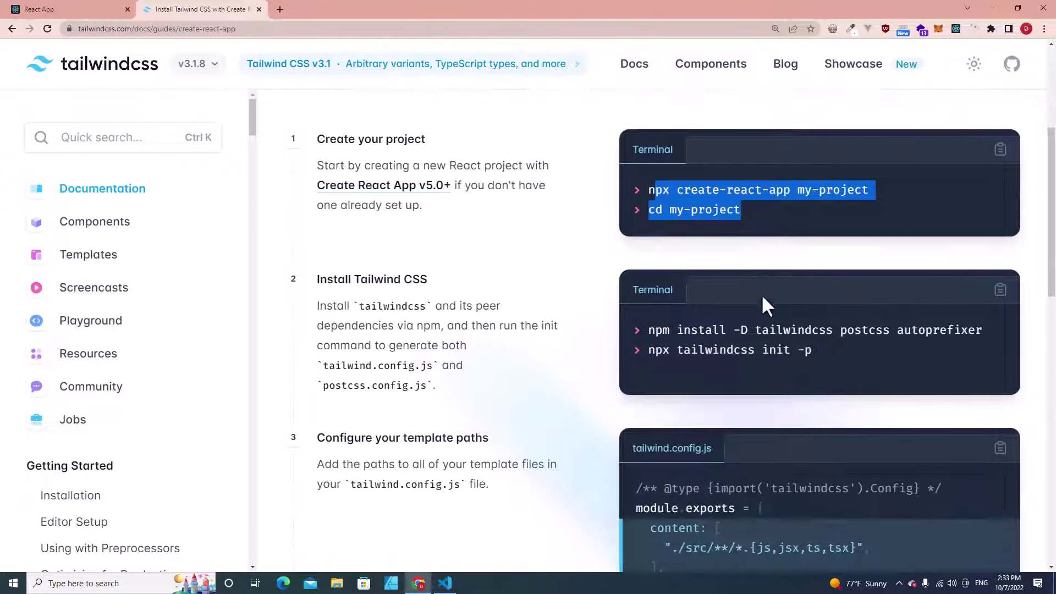
{"action": "scroll", "coordinate": [695, 322], "scroll_direction": "down", "scroll_amount": 1}
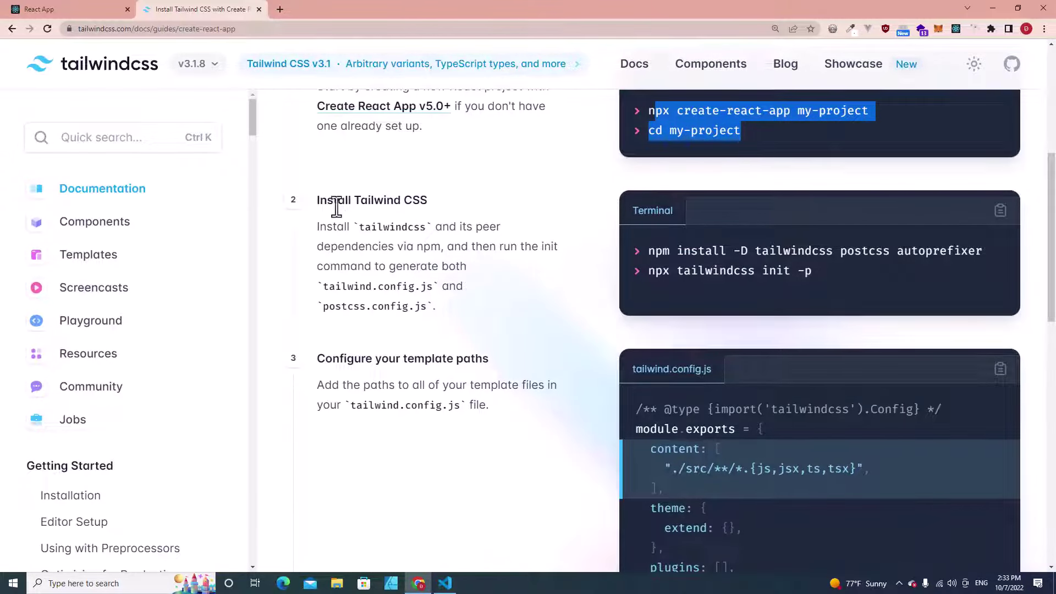
{"action": "left_click_drag", "start_coordinate": [317, 200], "coordinate": [380, 208]}
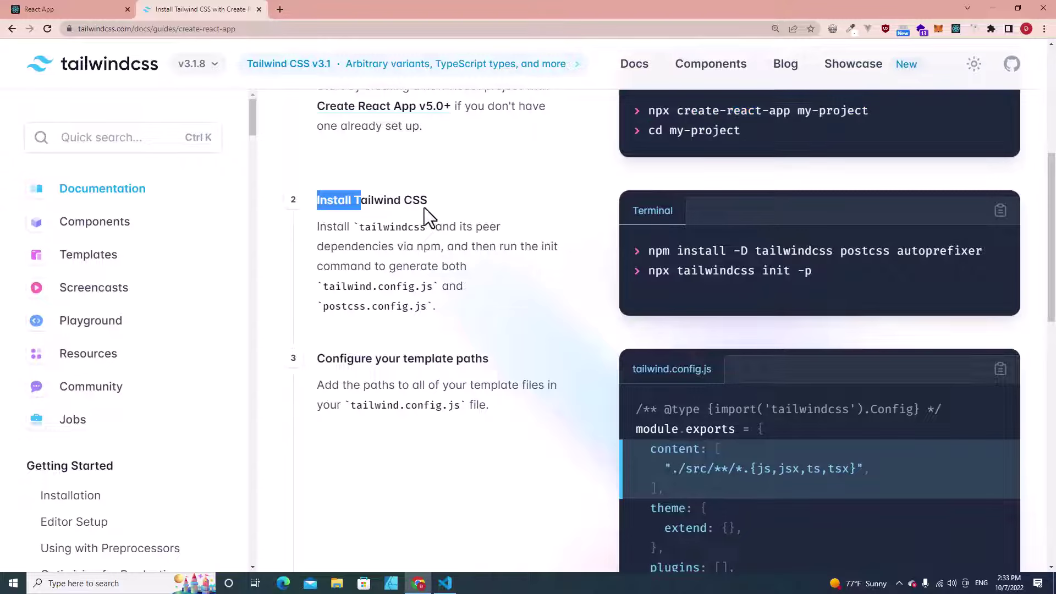
{"action": "left_click_drag", "start_coordinate": [989, 249], "coordinate": [651, 257]}
- Stop the dev server, install tailwindcss, postcss and autoprefixer as dev dependencies, and check package.json
{"action": "key", "text": "alt+Tab"}
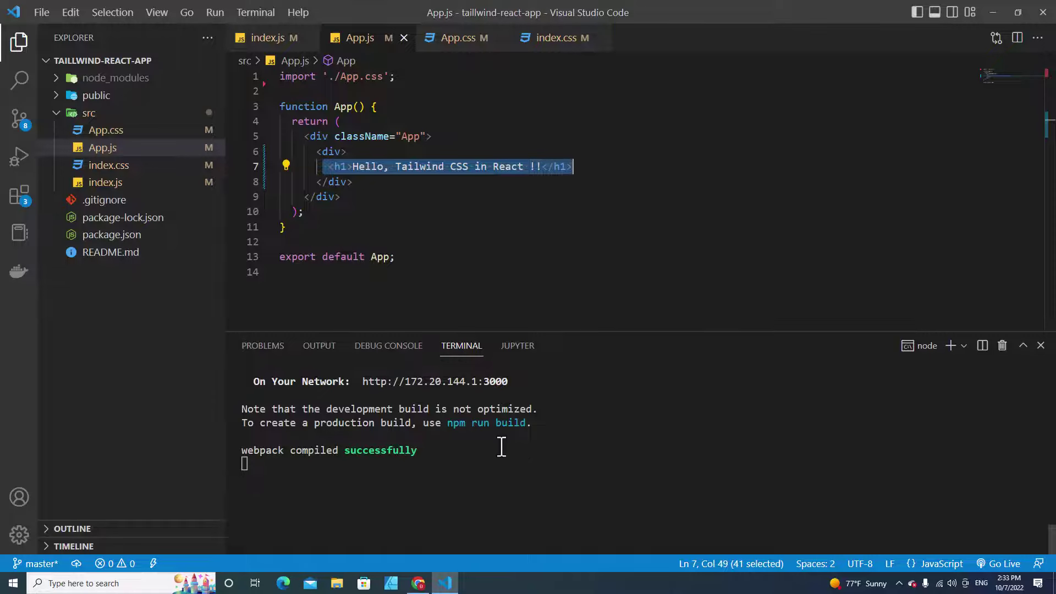
{"action": "left_click", "coordinate": [506, 472]}
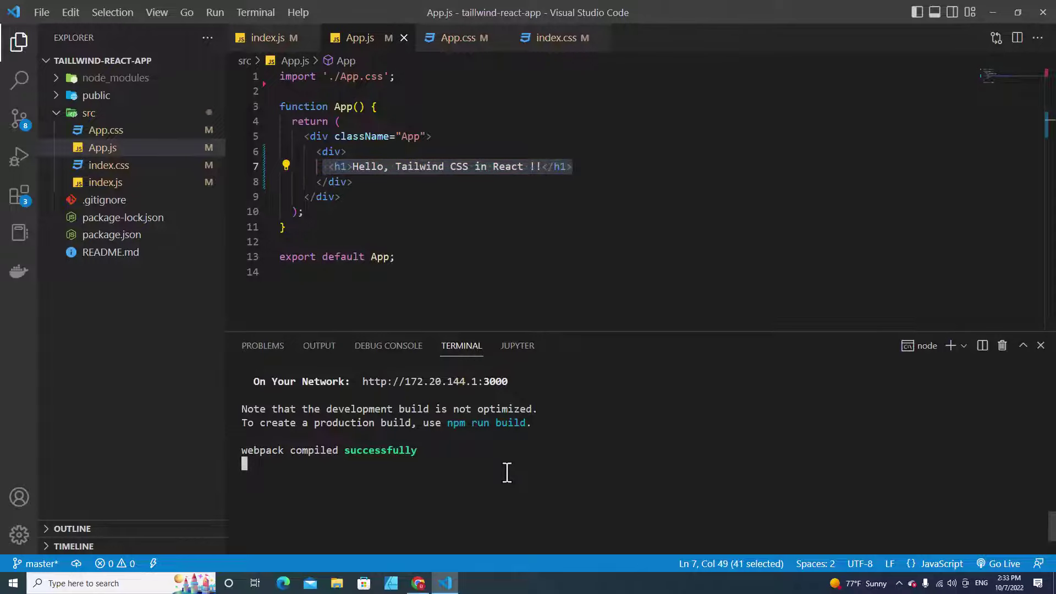
{"action": "key", "text": "ctrl+c"}
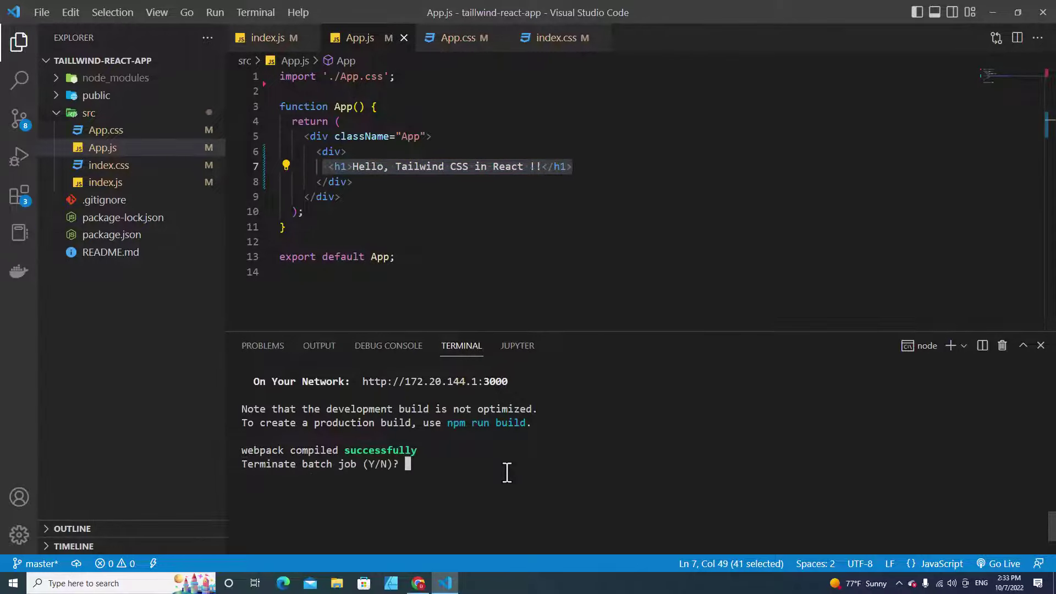
{"action": "type", "text": "Y"}
{"action": "key", "text": "Return"}
{"action": "key", "text": "ctrl+v"}
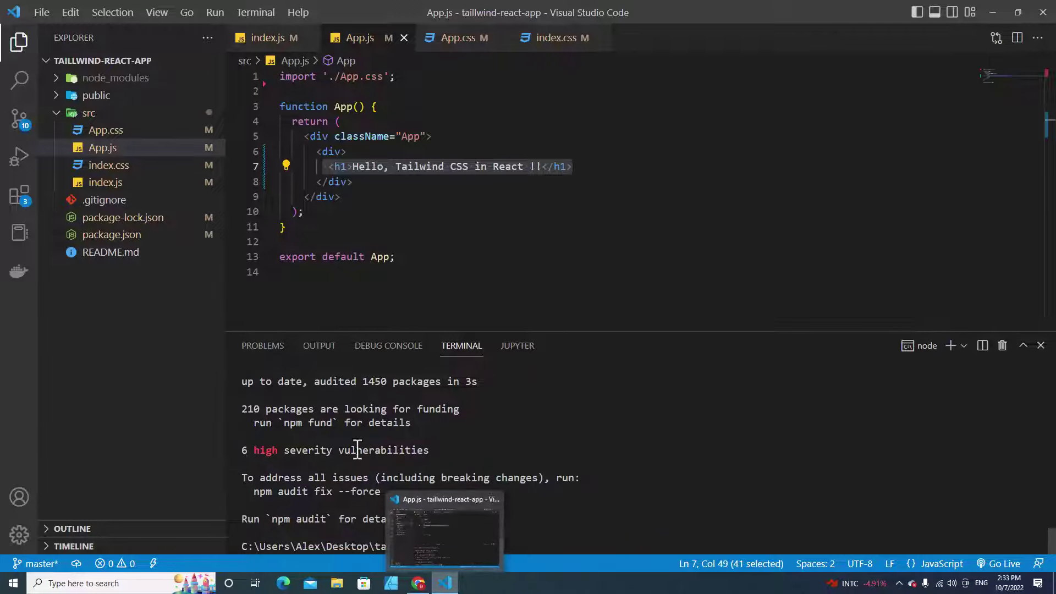
{"action": "left_click", "coordinate": [125, 246]}
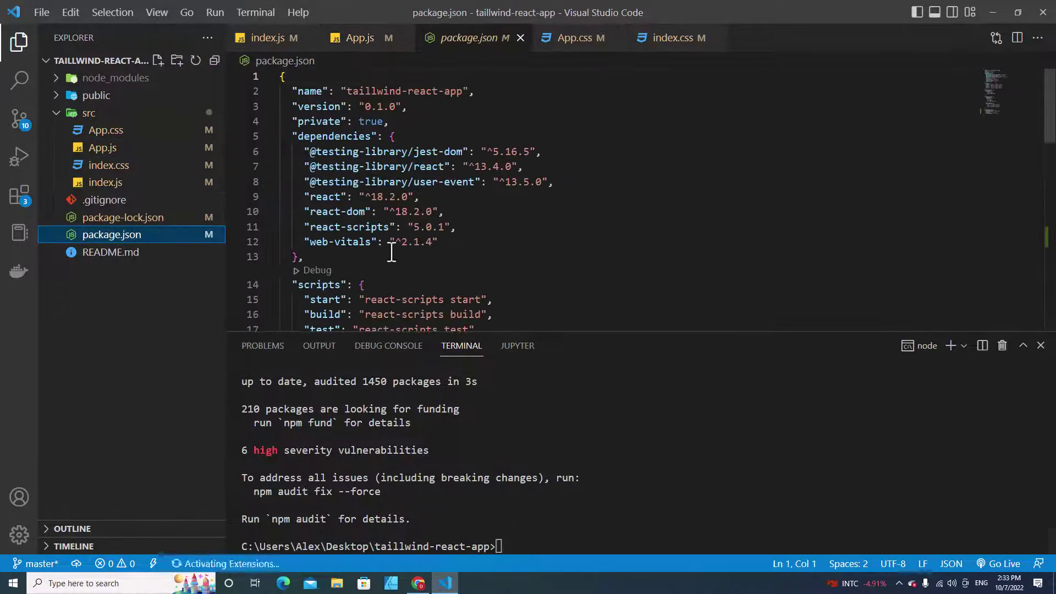
{"action": "scroll", "coordinate": [411, 254], "scroll_direction": "down", "scroll_amount": 2}
{"action": "scroll", "coordinate": [411, 254], "scroll_direction": "up", "scroll_amount": 1}
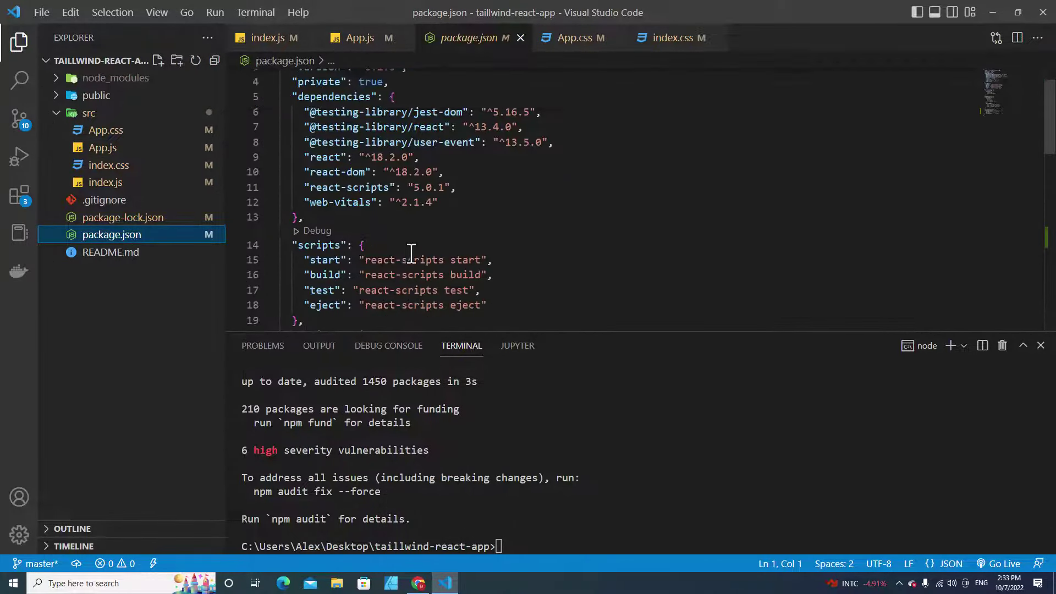
{"action": "scroll", "coordinate": [411, 255], "scroll_direction": "down", "scroll_amount": 3}
{"action": "scroll", "coordinate": [411, 254], "scroll_direction": "down", "scroll_amount": 3}
{"action": "scroll", "coordinate": [412, 255], "scroll_direction": "down", "scroll_amount": 2}
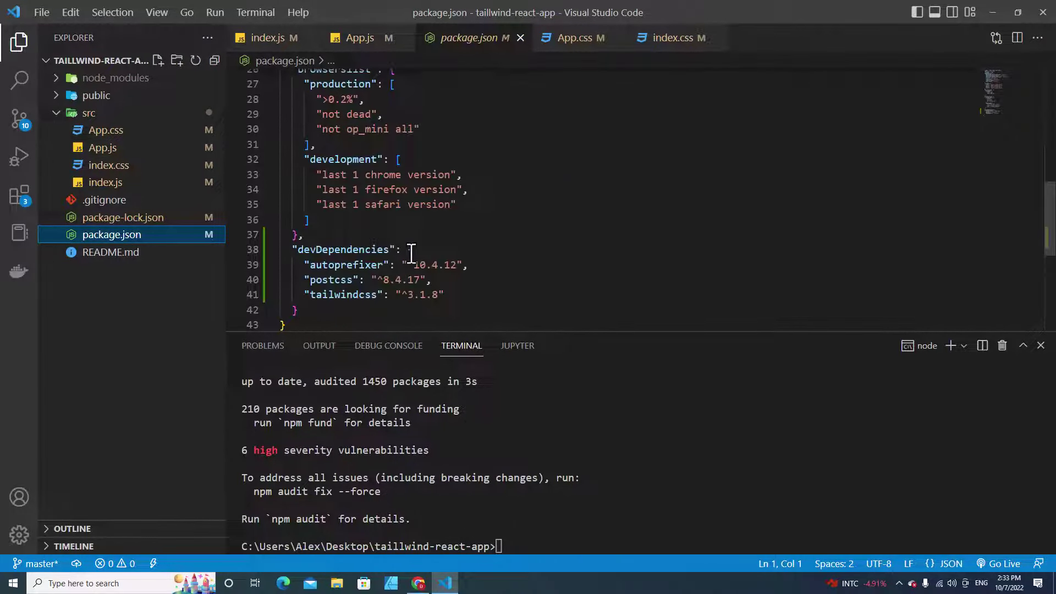
- Copy the npx tailwindcss init -p command and highlight the tailwind.config.js and postcss.config.js names
{"action": "double_click", "coordinate": [354, 295]}
{"action": "left_click", "coordinate": [444, 583]}
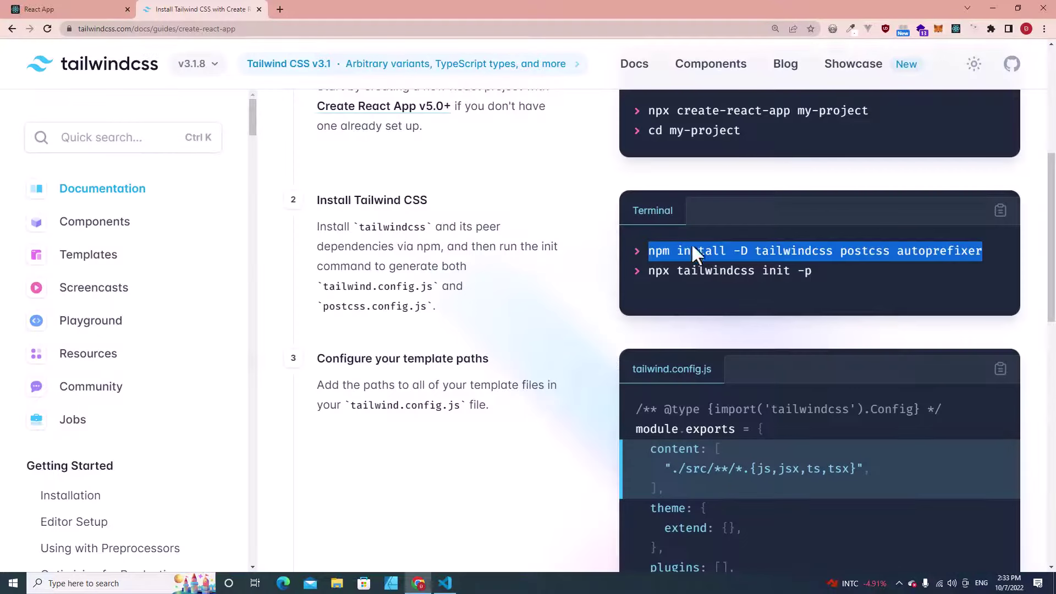
{"action": "left_click", "coordinate": [811, 271]}
{"action": "left_click_drag", "start_coordinate": [811, 273], "coordinate": [647, 267]}
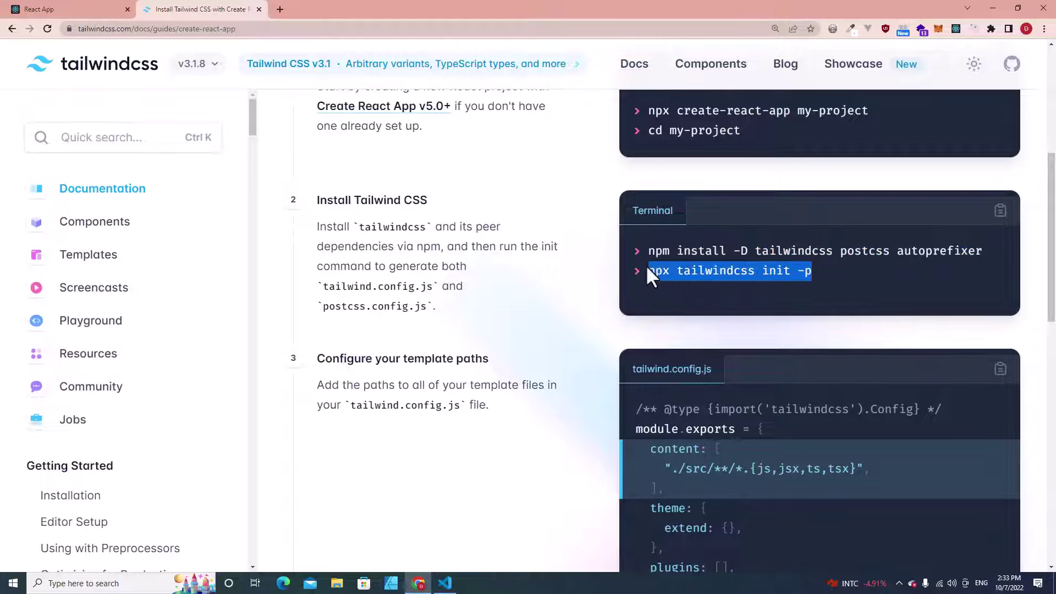
{"action": "right_click", "coordinate": [683, 272]}
{"action": "left_click", "coordinate": [696, 278]}
{"action": "left_click_drag", "start_coordinate": [323, 286], "coordinate": [432, 287]}
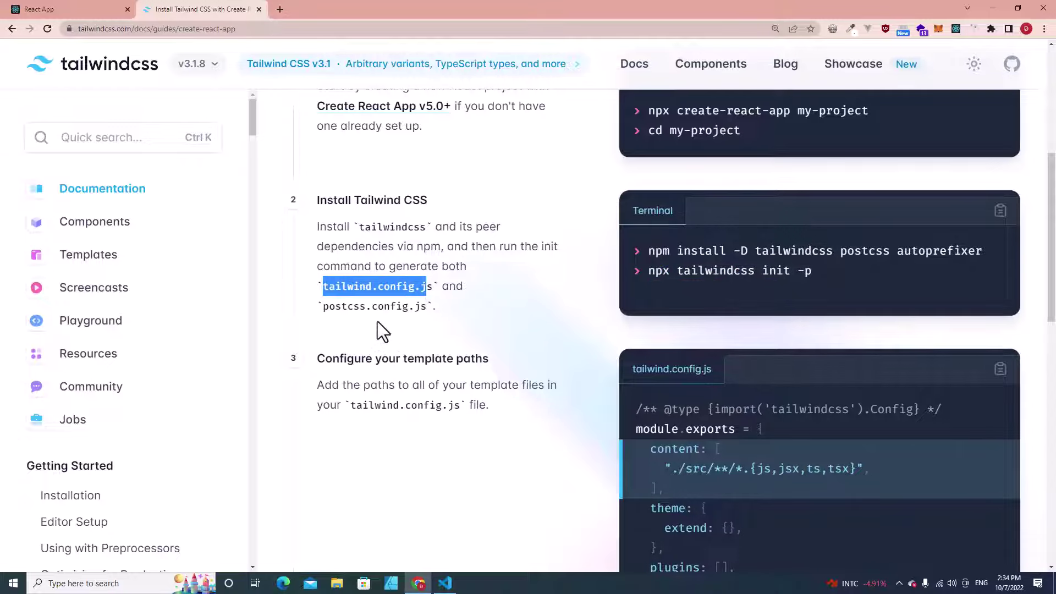
{"action": "left_click_drag", "start_coordinate": [322, 307], "coordinate": [423, 307]}
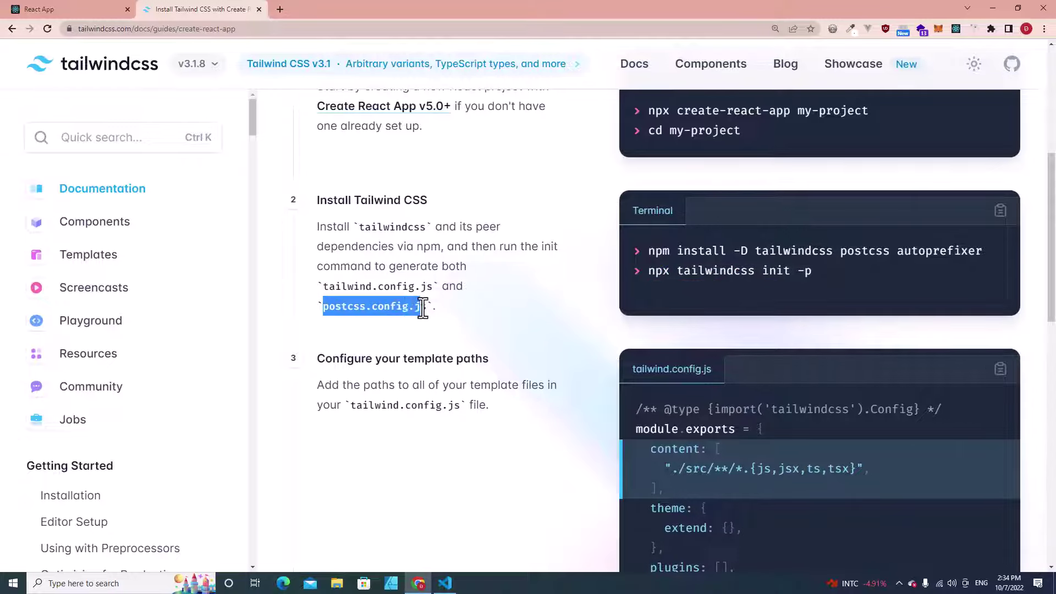
- Run npx tailwindcss init -p in the terminal, then open postcss.config.js and tailwind.config.js
{"action": "left_click", "coordinate": [445, 583]}
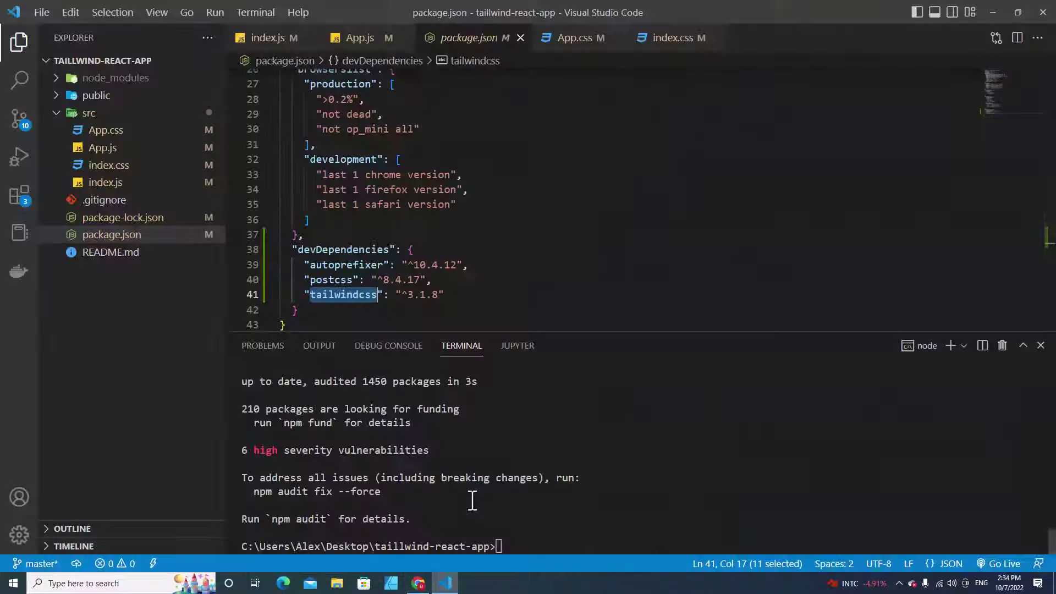
{"action": "right_click", "coordinate": [565, 529]}
{"action": "key", "text": "Return"}
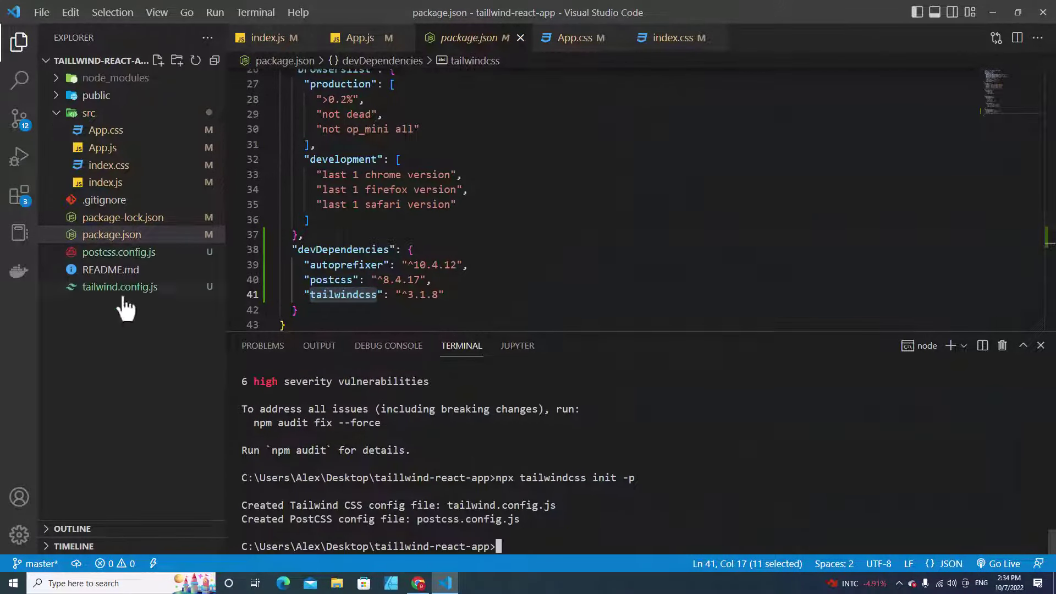
{"action": "left_click", "coordinate": [118, 256]}
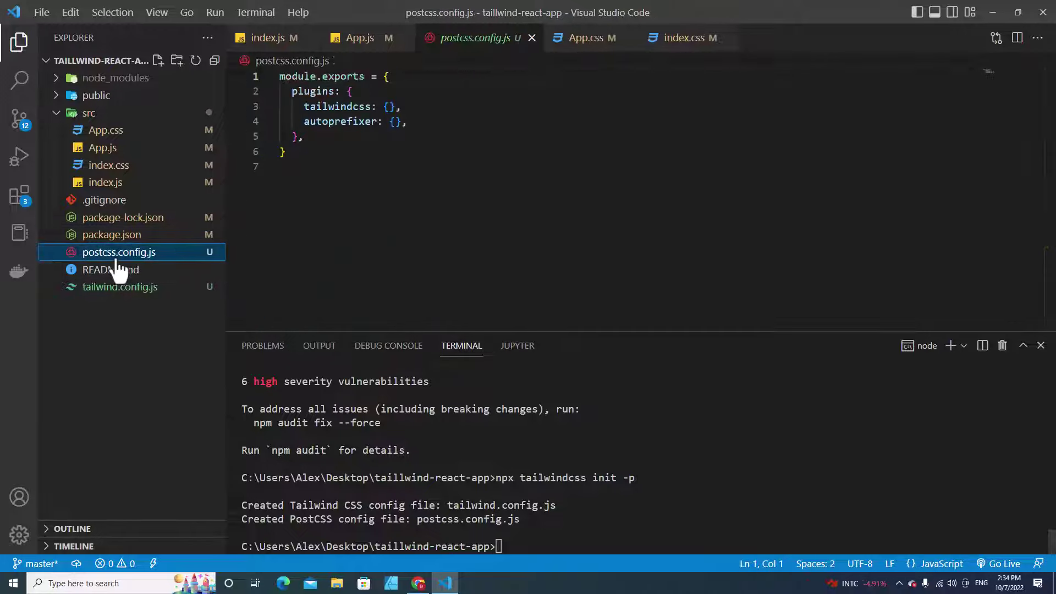
{"action": "left_click", "coordinate": [146, 304]}
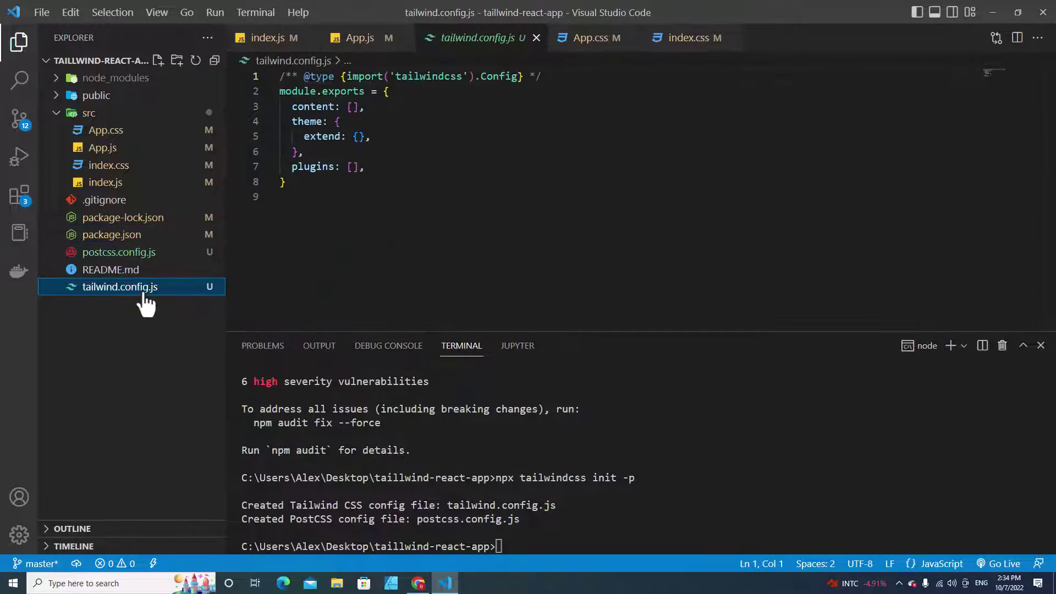
- Copy the ./src/**/*.{js,jsx,ts,tsx} content array from the docs' template-paths example
{"action": "left_click", "coordinate": [444, 583]}
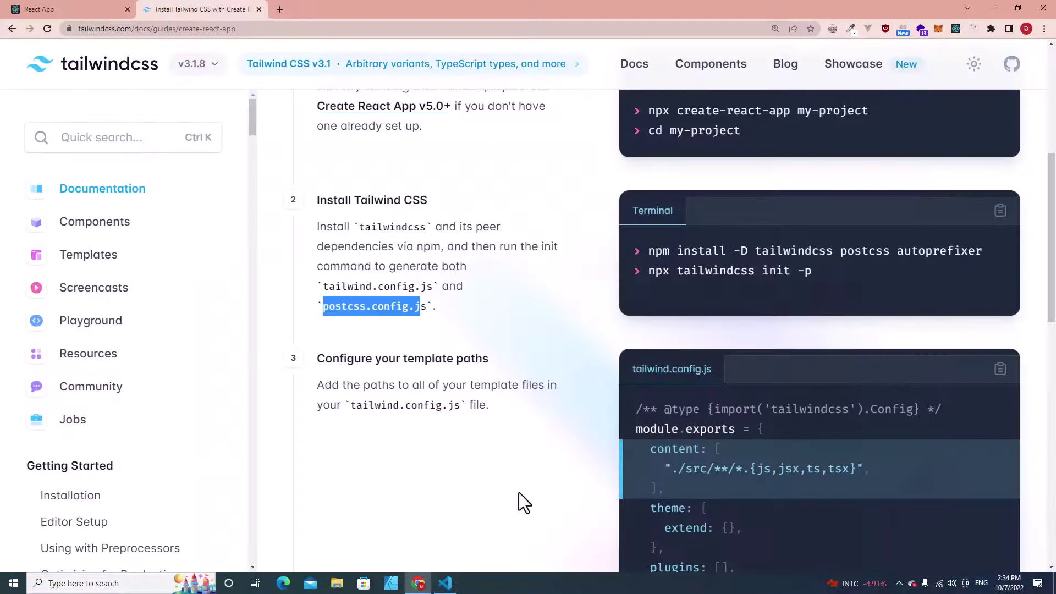
{"action": "scroll", "coordinate": [599, 396], "scroll_direction": "down", "scroll_amount": 2}
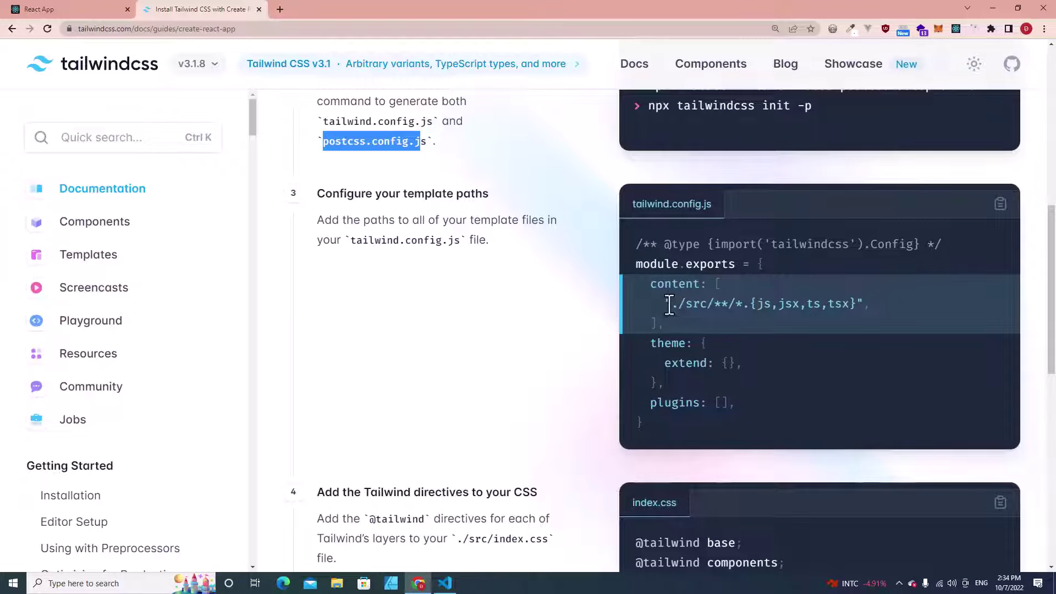
{"action": "left_click", "coordinate": [654, 317]}
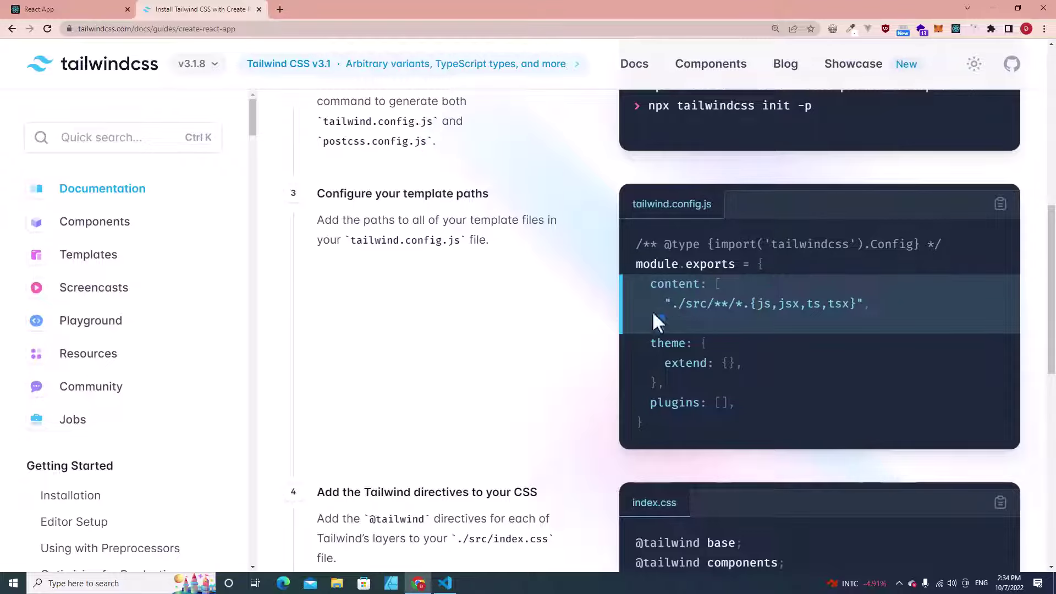
{"action": "left_click_drag", "start_coordinate": [658, 322], "coordinate": [646, 282]}
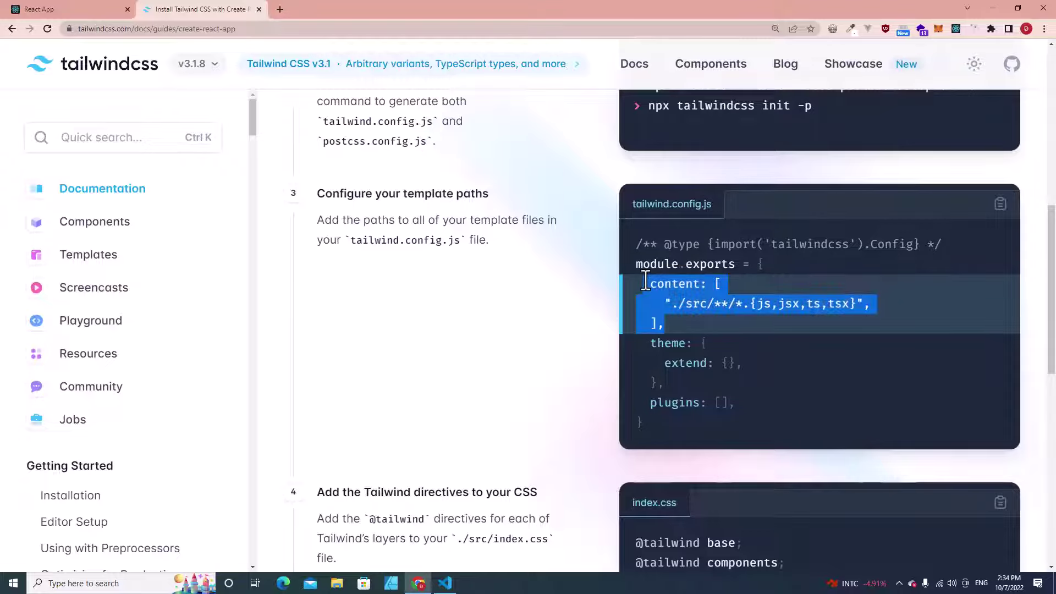
{"action": "left_click", "coordinate": [445, 583]}
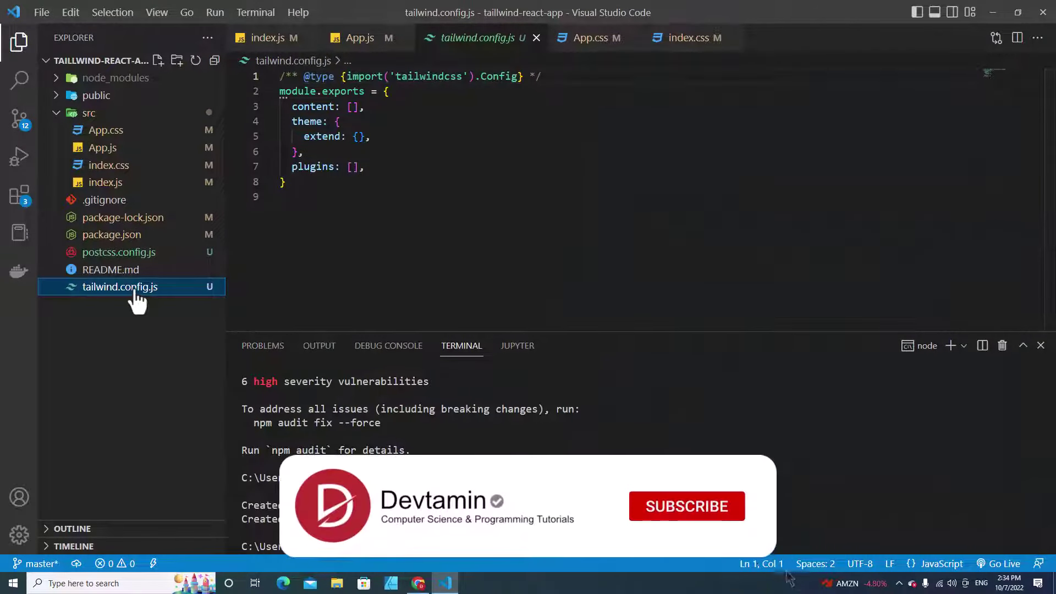
{"action": "left_click_drag", "start_coordinate": [374, 113], "coordinate": [291, 108]}
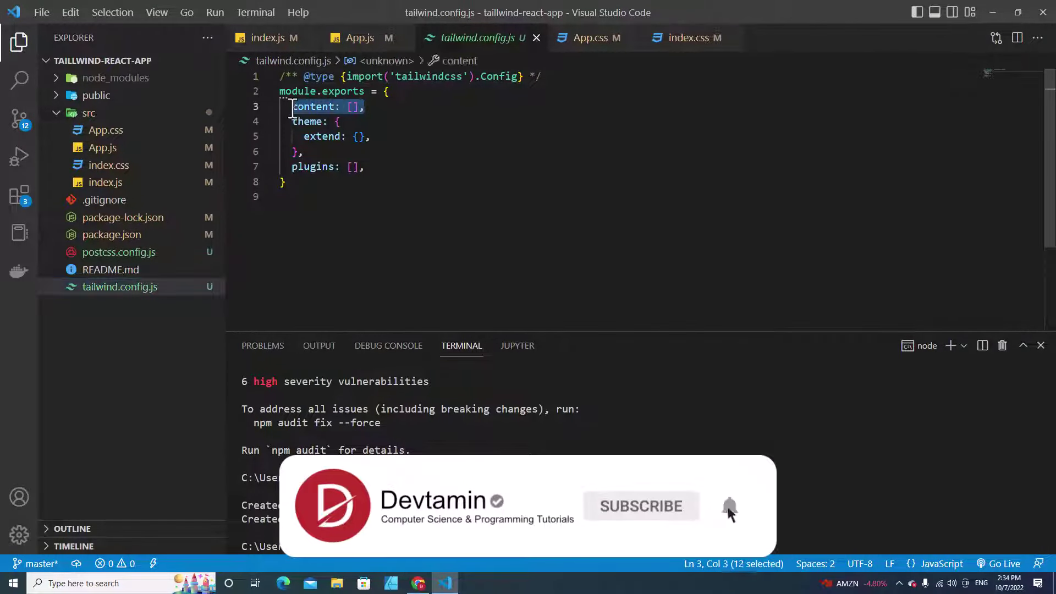
{"action": "key", "text": "ctrl+v"}
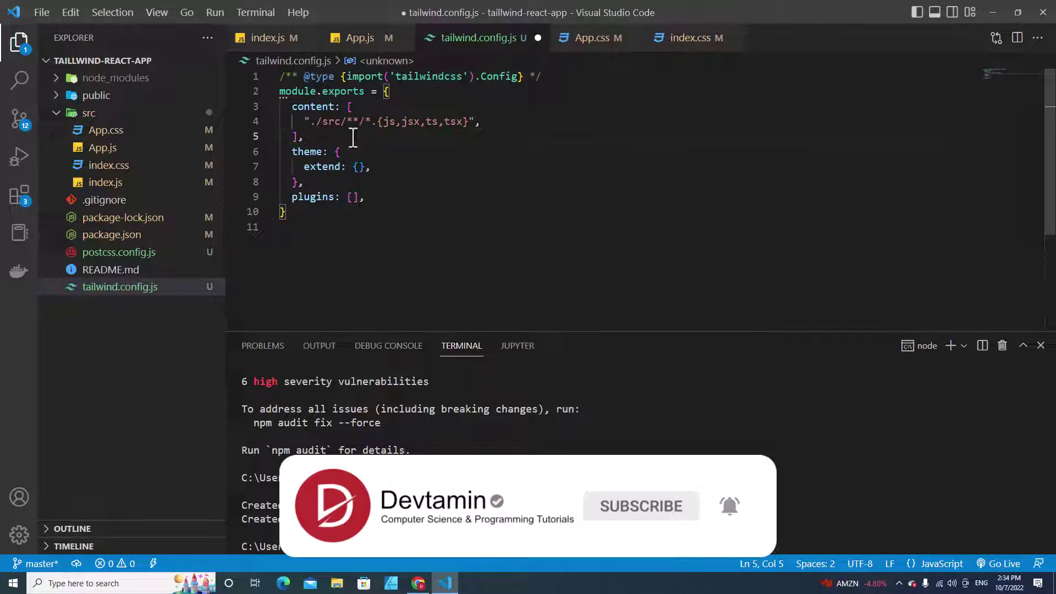
{"action": "key", "text": "alt+Tab"}
{"action": "scroll", "coordinate": [760, 367], "scroll_direction": "down", "scroll_amount": 3}
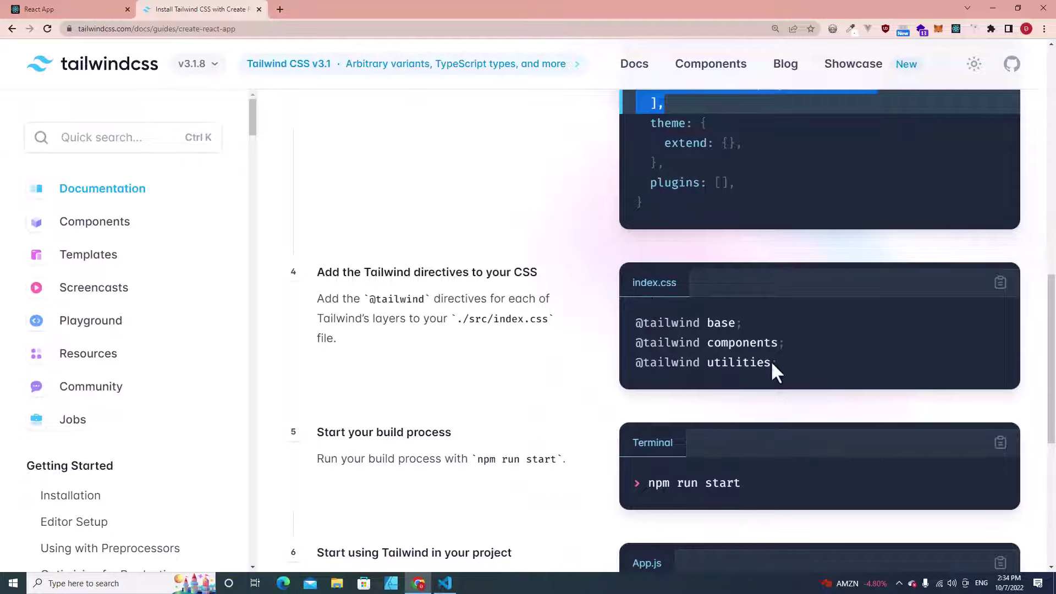
{"action": "left_click_drag", "start_coordinate": [776, 364], "coordinate": [631, 324]}
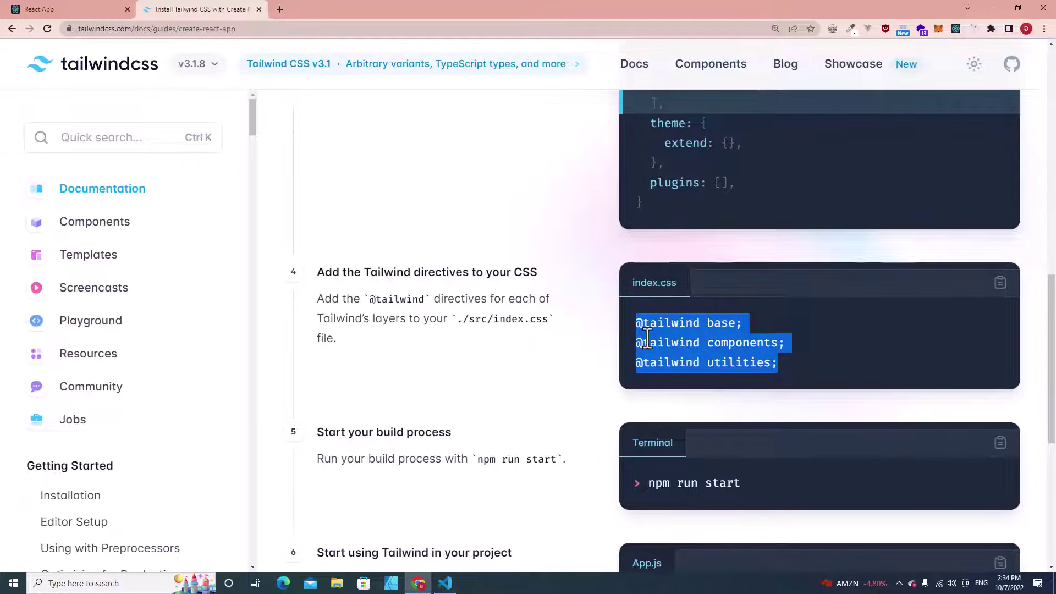
{"action": "left_click", "coordinate": [445, 584]}
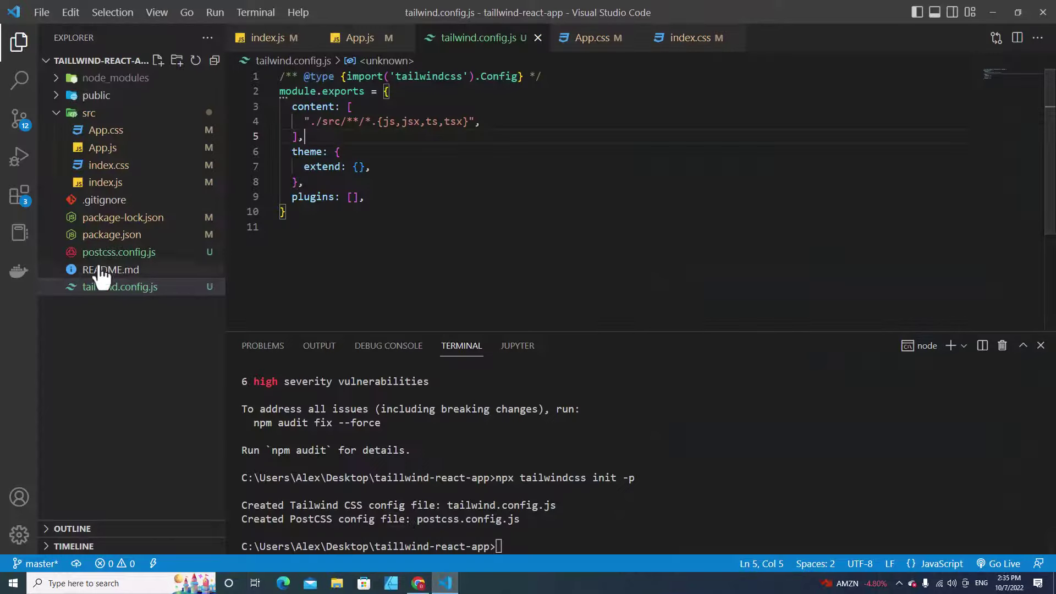
{"action": "left_click", "coordinate": [108, 165]}
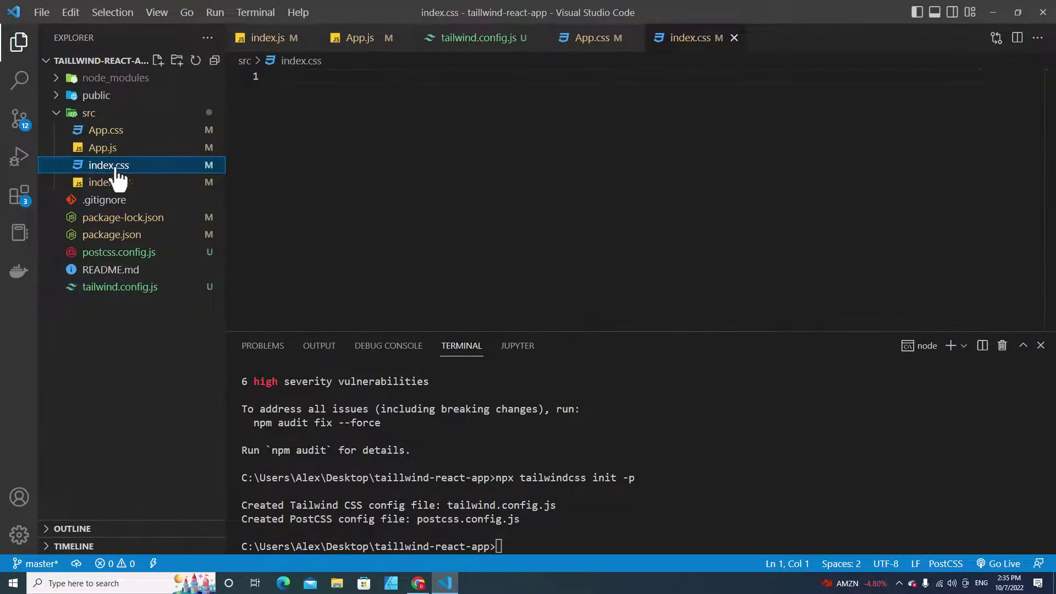
{"action": "left_click", "coordinate": [323, 111]}
{"action": "key", "text": "ctrl+v"}
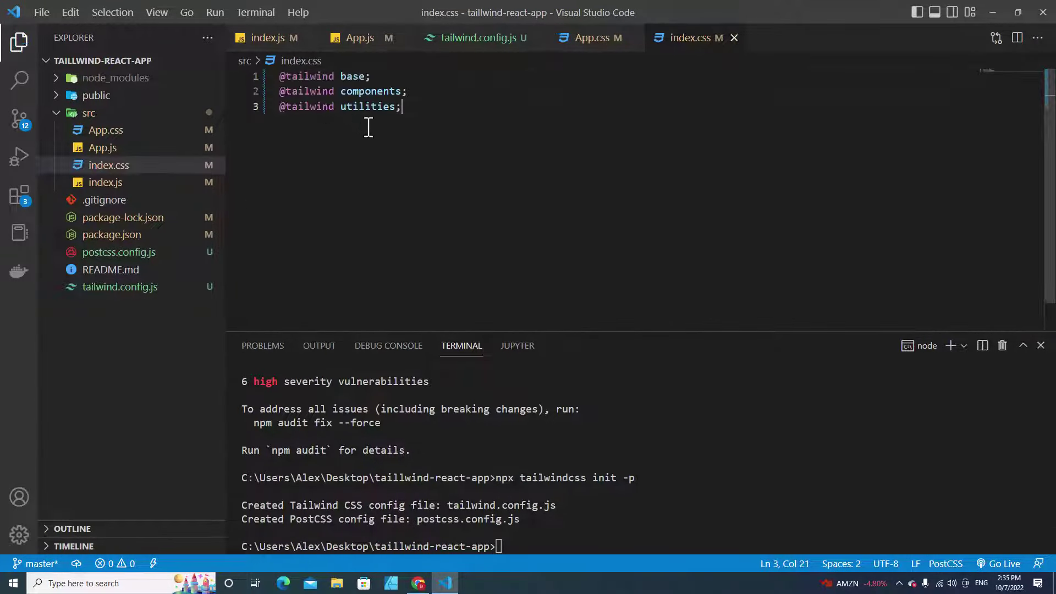
{"action": "left_click", "coordinate": [418, 584]}
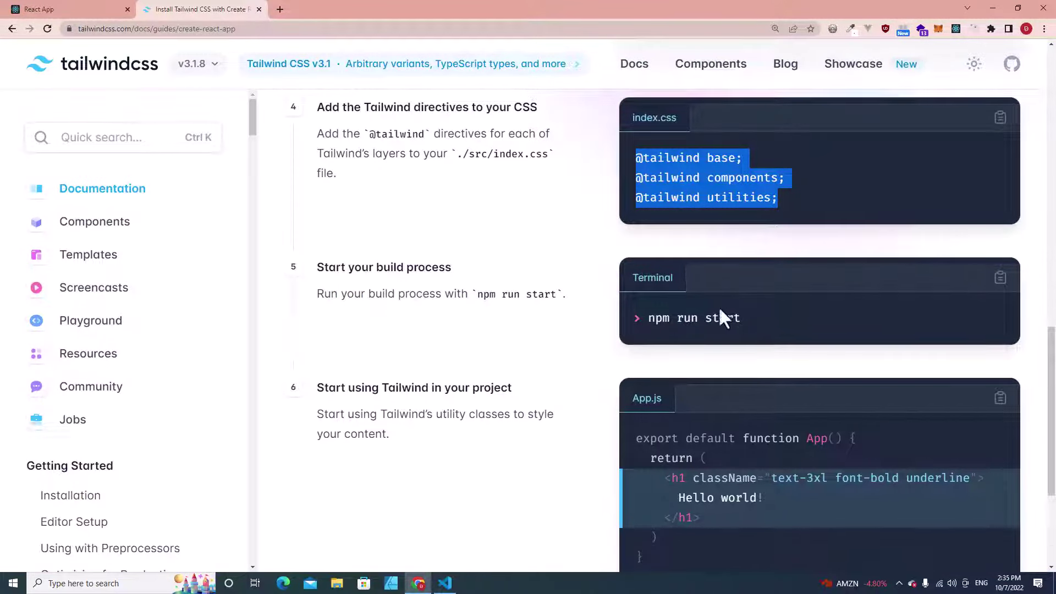
- Run npm run start and check the compiled heading at localhost:3000
{"action": "left_click", "coordinate": [445, 584]}
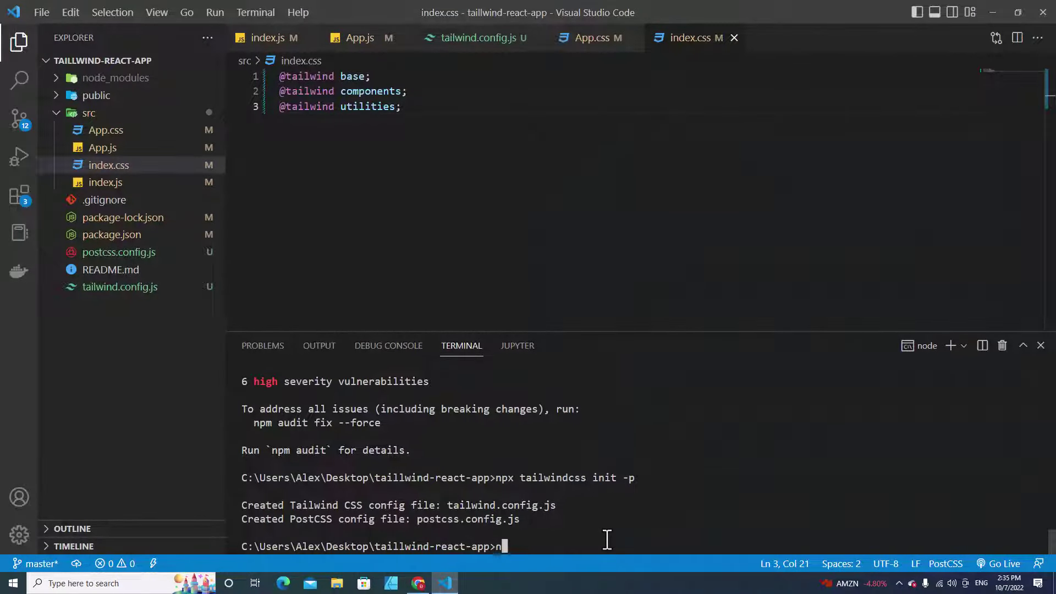
{"action": "type", "text": "pm run sta"}
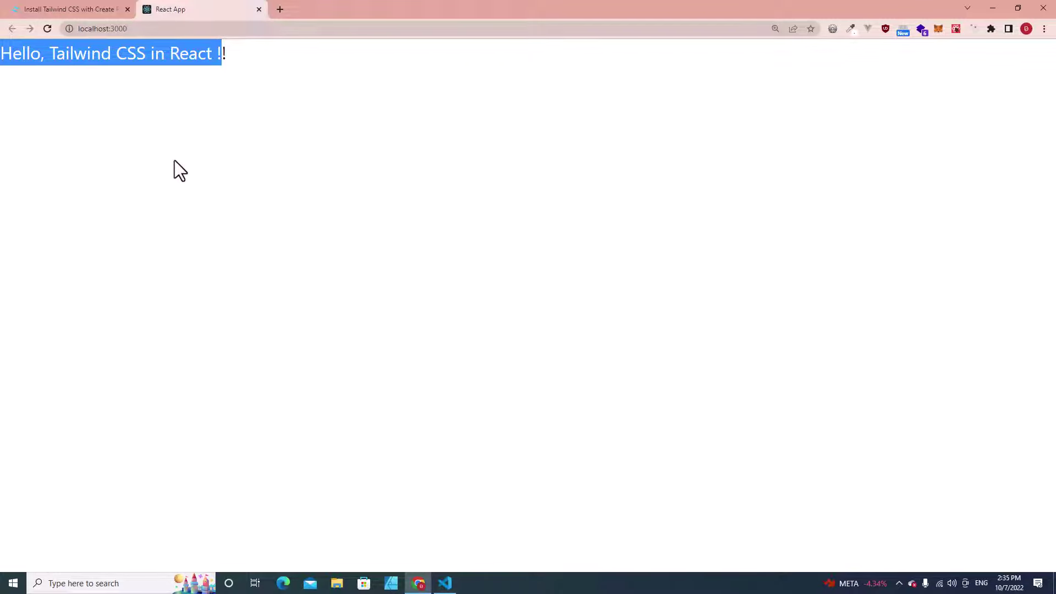
{"action": "left_click", "coordinate": [445, 583]}
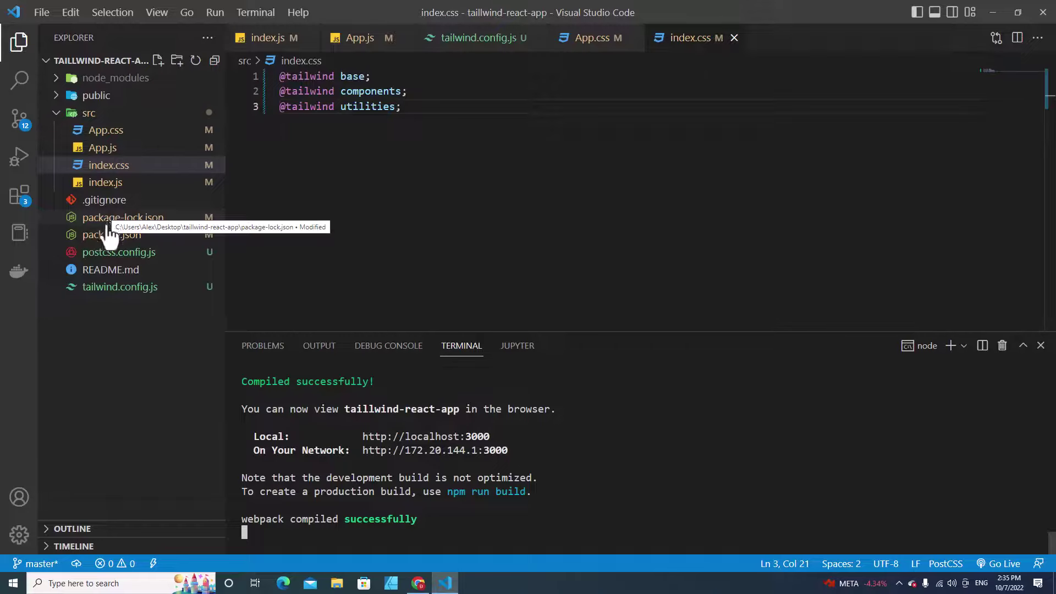
- Confirm index.js contains the import './index.css' line, then reopen index.css
{"action": "left_click", "coordinate": [106, 184]}
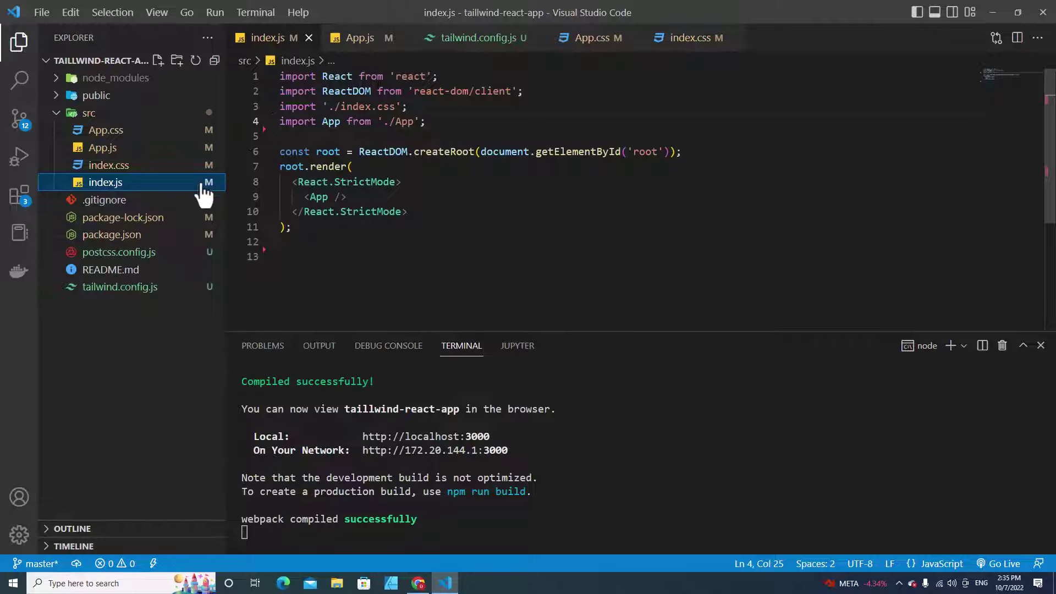
{"action": "left_click_drag", "start_coordinate": [407, 106], "coordinate": [285, 111]}
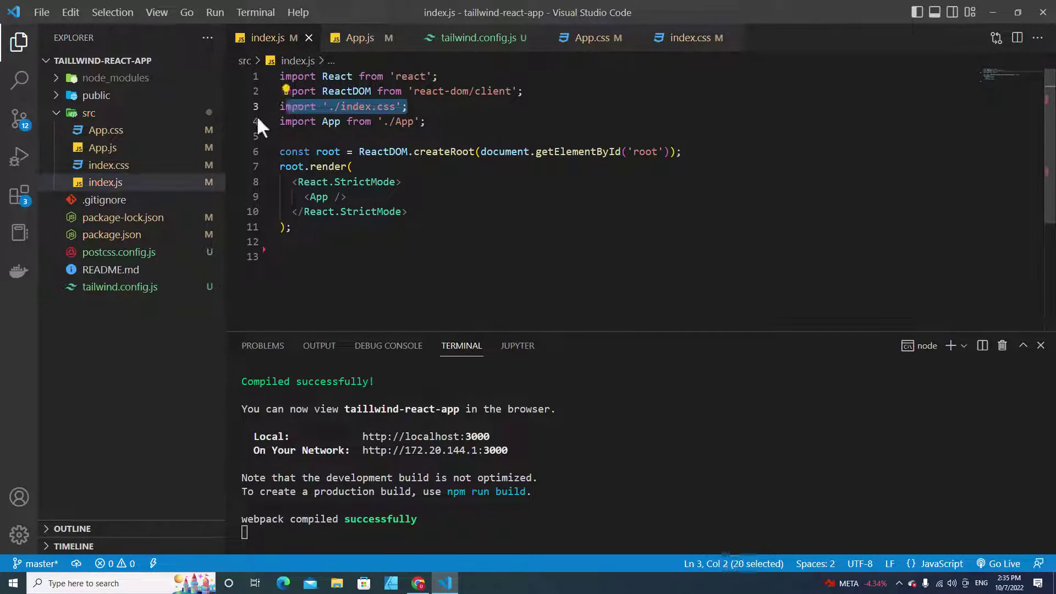
{"action": "left_click", "coordinate": [124, 168]}
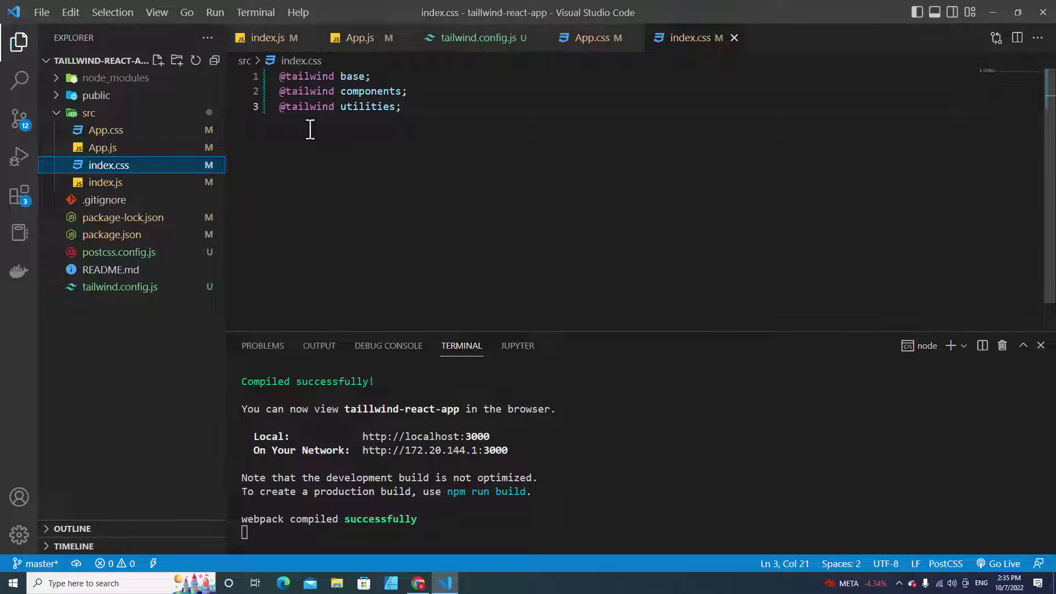
- Give the App.js h1 a className of text-6xl and save
{"action": "left_click", "coordinate": [101, 150]}
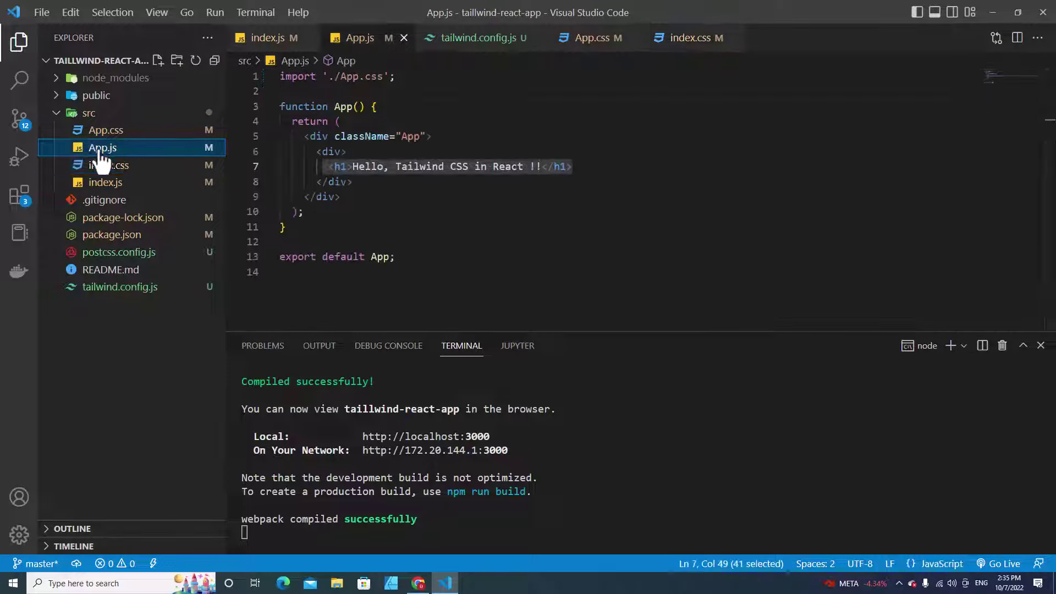
{"action": "left_click", "coordinate": [357, 168]}
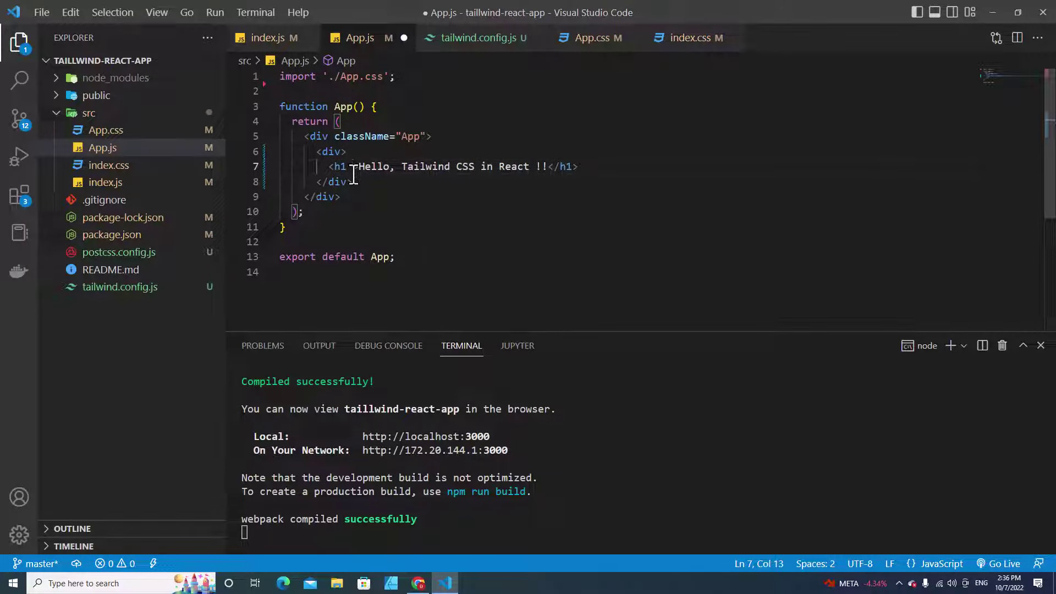
{"action": "type", "text": "clas"}
{"action": "key", "text": "Return"}
{"action": "type", "text": "te"}
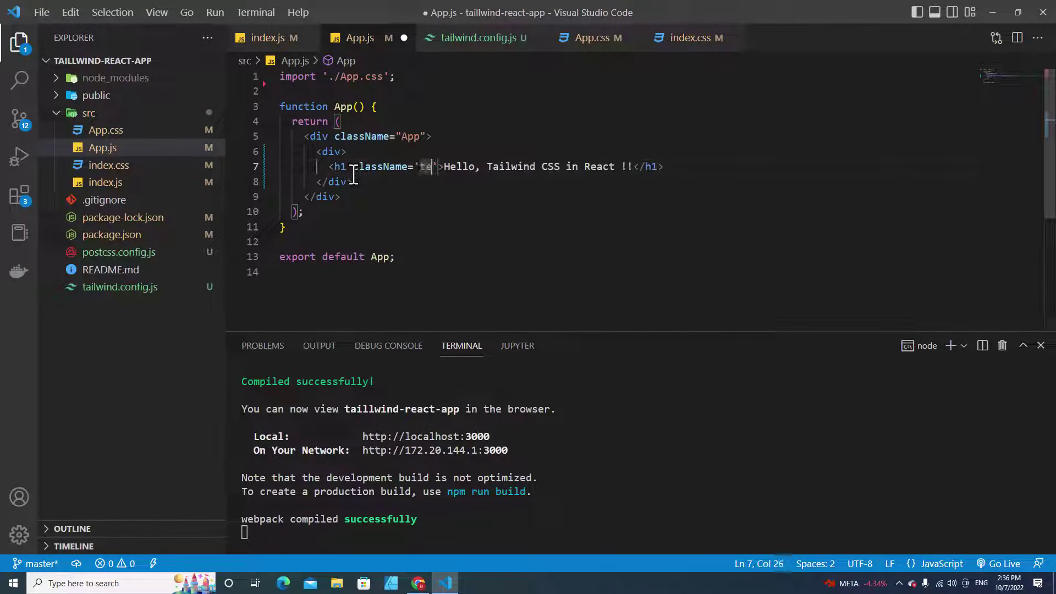
{"action": "type", "text": "xt-"}
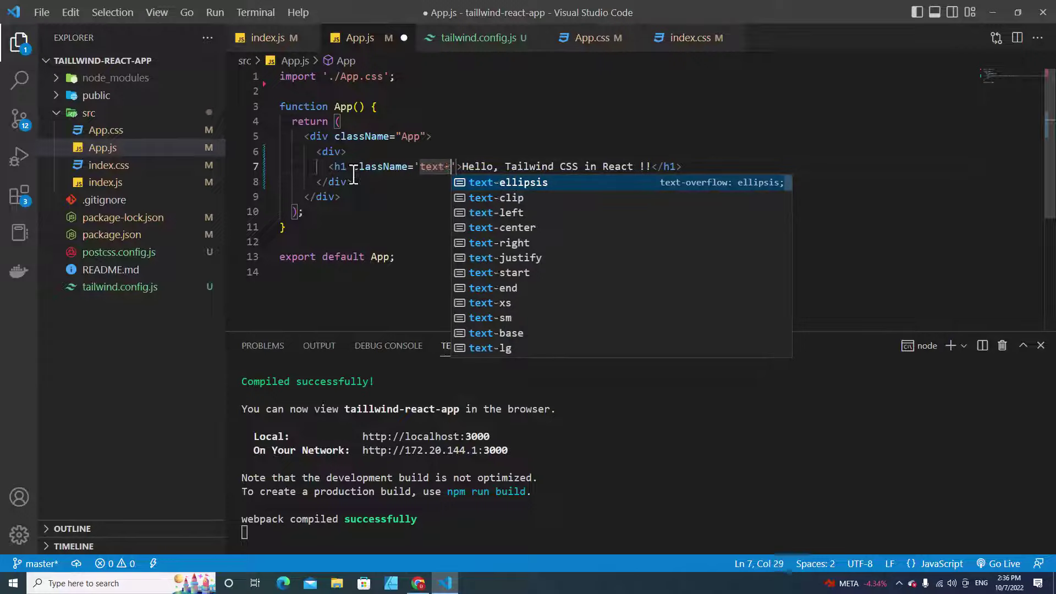
{"action": "type", "text": "xl"}
{"action": "key", "text": "Down"}
{"action": "key", "text": "Down"}
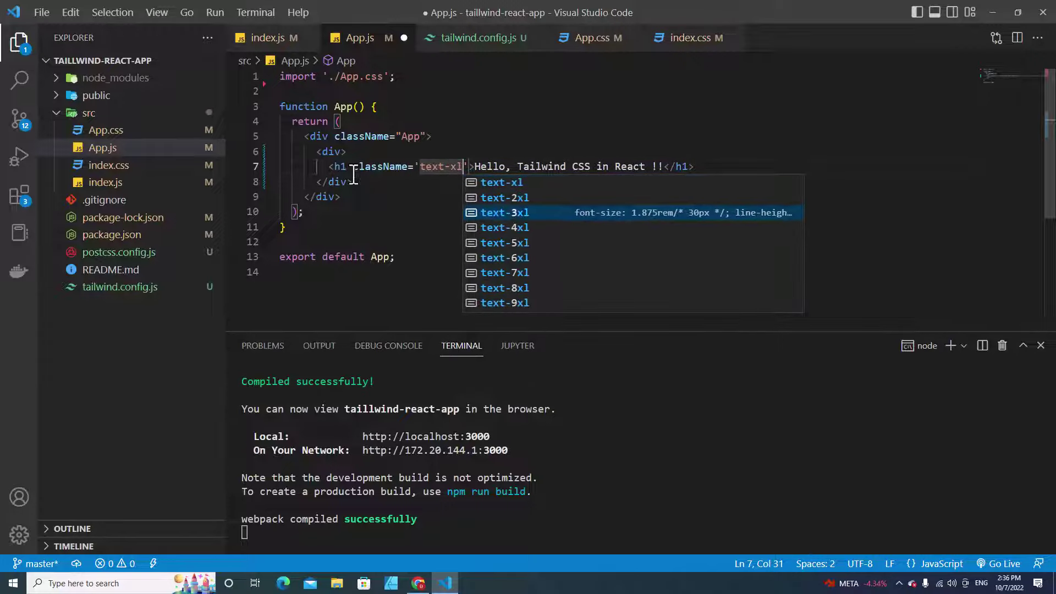
{"action": "key", "text": "Down"}
{"action": "key", "text": "Down"}
{"action": "key", "text": "Down"}
{"action": "key", "text": "Return"}
{"action": "key", "text": "ctrl+s"}
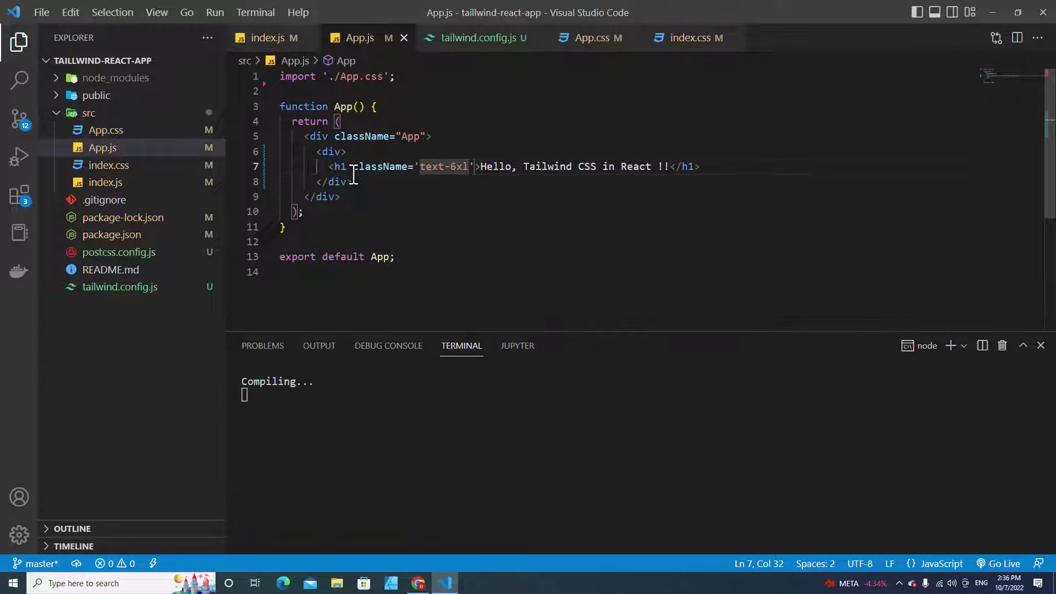
- Preview the larger heading in the browser and add text-red-500 to the h1
{"action": "left_click", "coordinate": [418, 583]}
{"action": "left_click", "coordinate": [207, 102]}
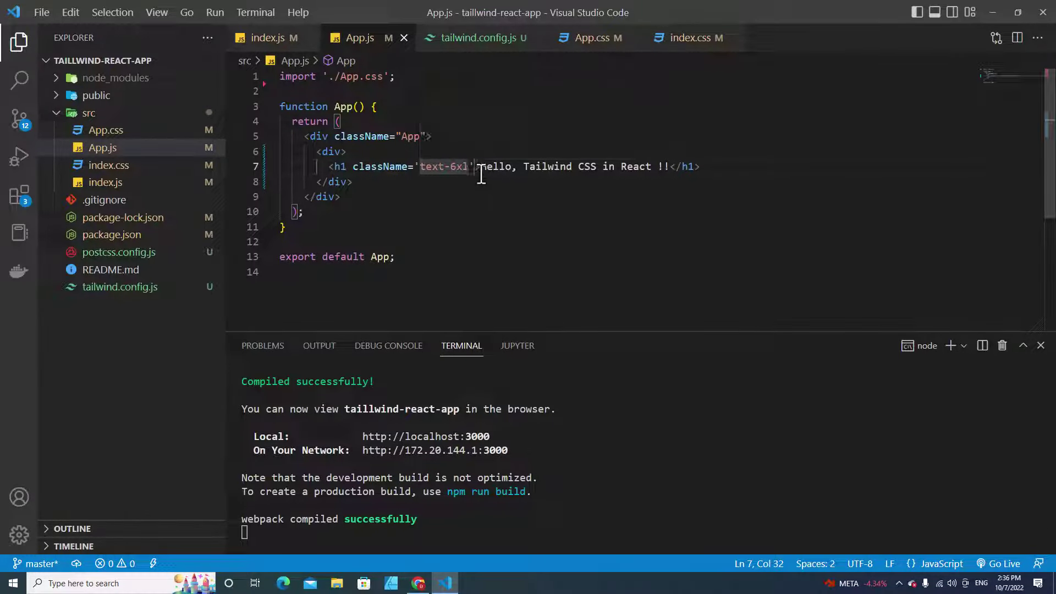
{"action": "type", "text": "text-"}
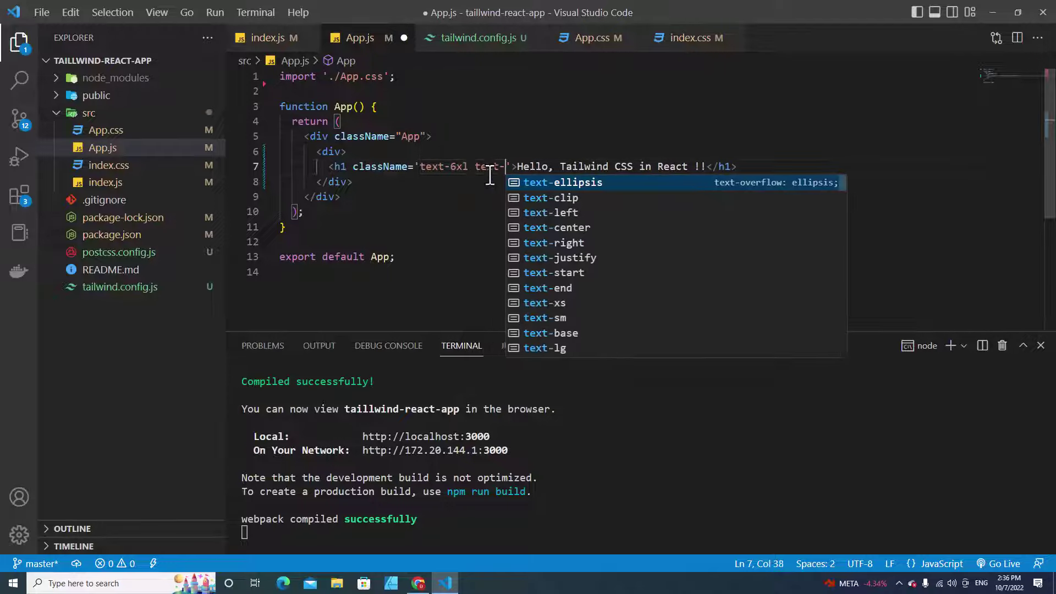
{"action": "type", "text": "red"}
{"action": "key", "text": "Down"}
{"action": "key", "text": "Down"}
{"action": "key", "text": "Down"}
{"action": "key", "text": "Down"}
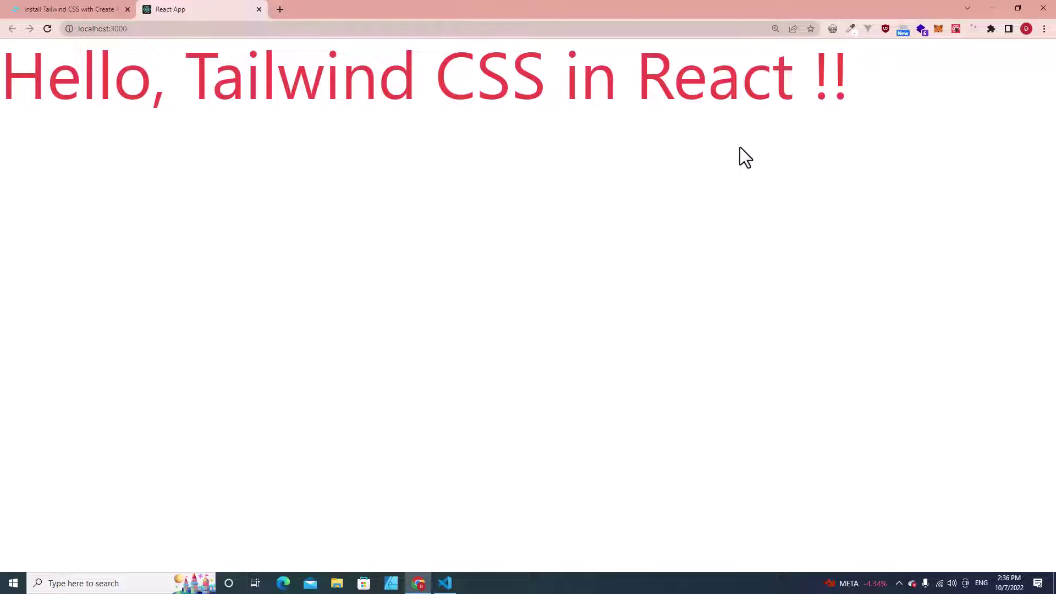
- Add bg-purple-200 to the h1, save, and check the purple background in the browser
{"action": "left_click", "coordinate": [446, 583]}
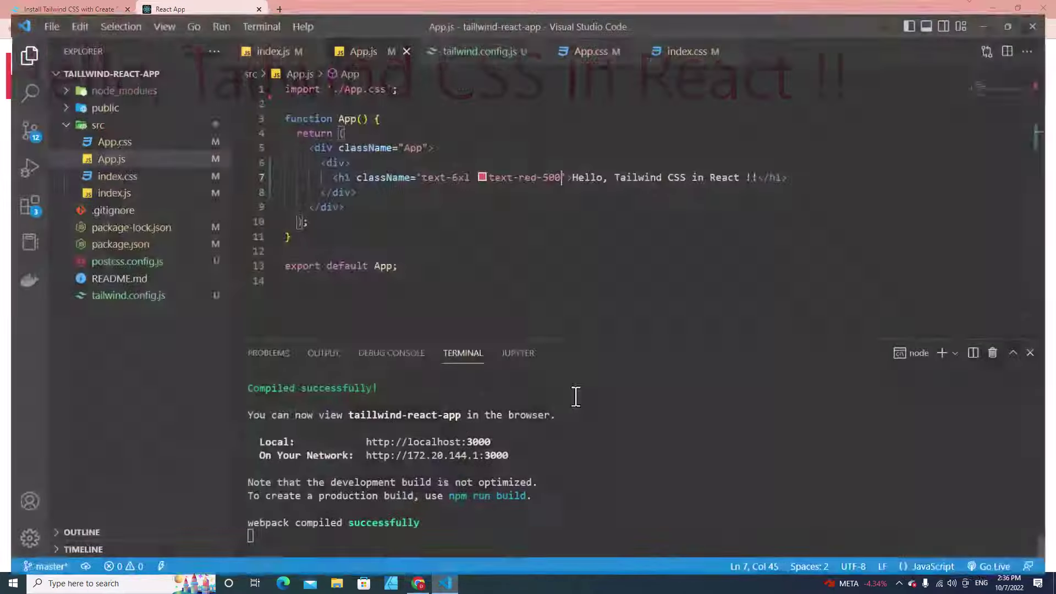
{"action": "type", "text": "bg"}
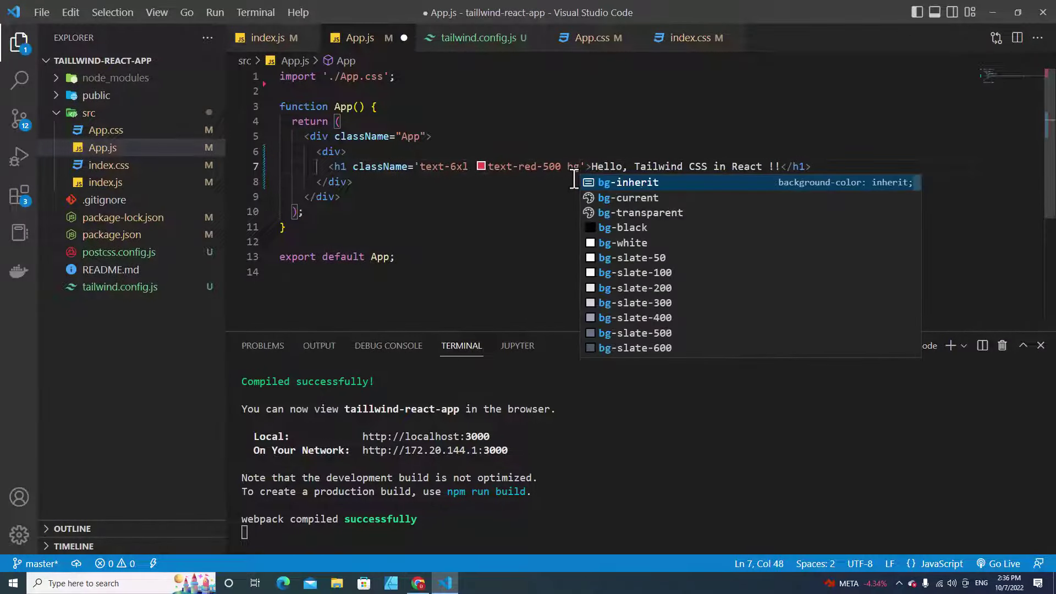
{"action": "type", "text": "-purple"}
{"action": "key", "text": "Down"}
{"action": "key", "text": "Down"}
{"action": "key", "text": "Return"}
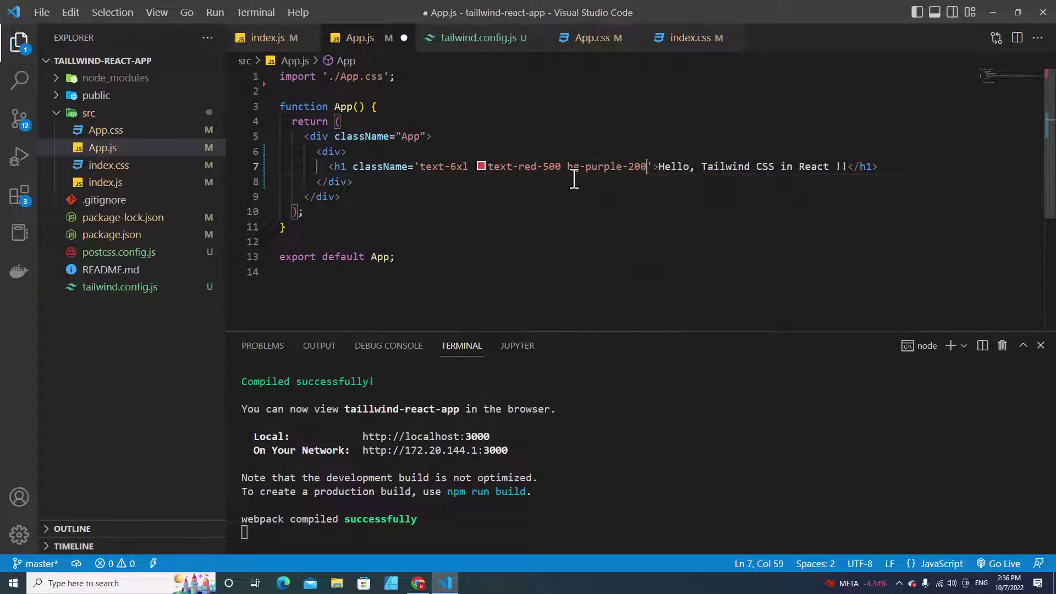
{"action": "key", "text": "ctrl+s"}
{"action": "key", "text": "alt+Tab"}
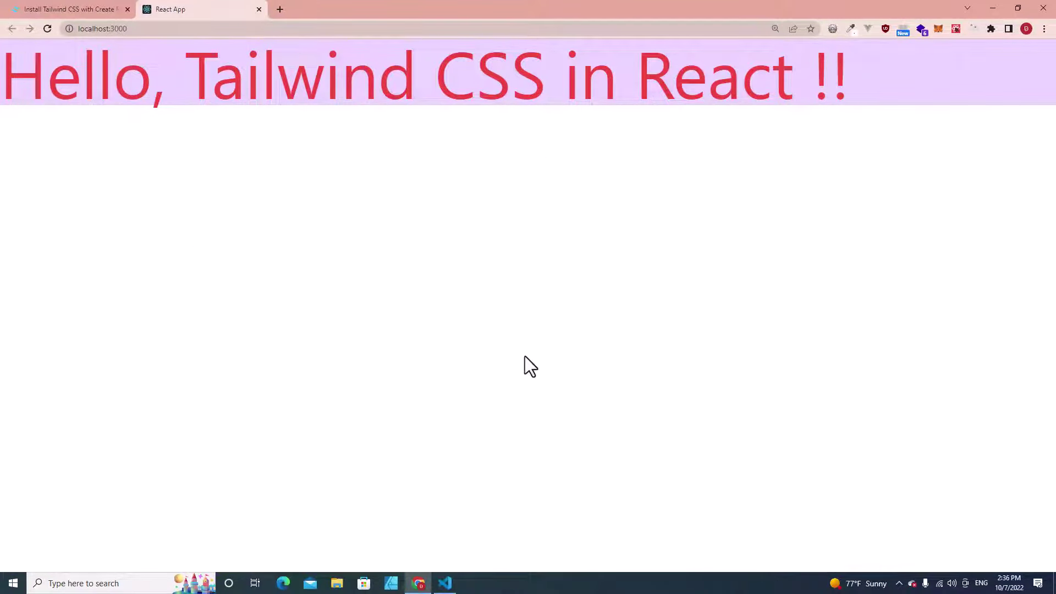
{"action": "left_click", "coordinate": [445, 583]}
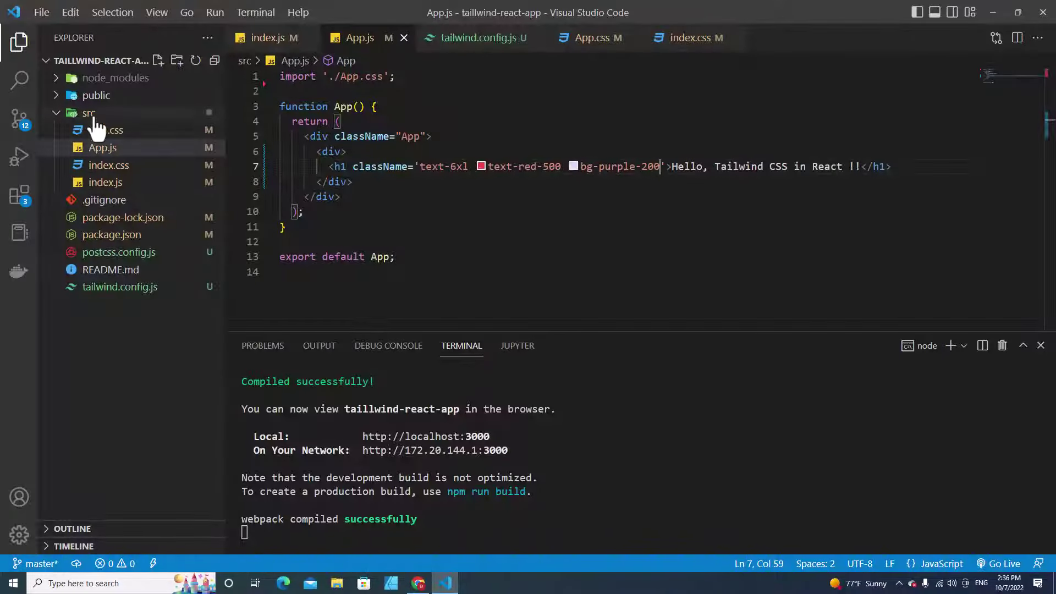
- Create a new file named Hello.js inside the src folder
{"action": "left_click", "coordinate": [94, 116]}
{"action": "right_click", "coordinate": [94, 118]}
{"action": "left_click", "coordinate": [121, 137]}
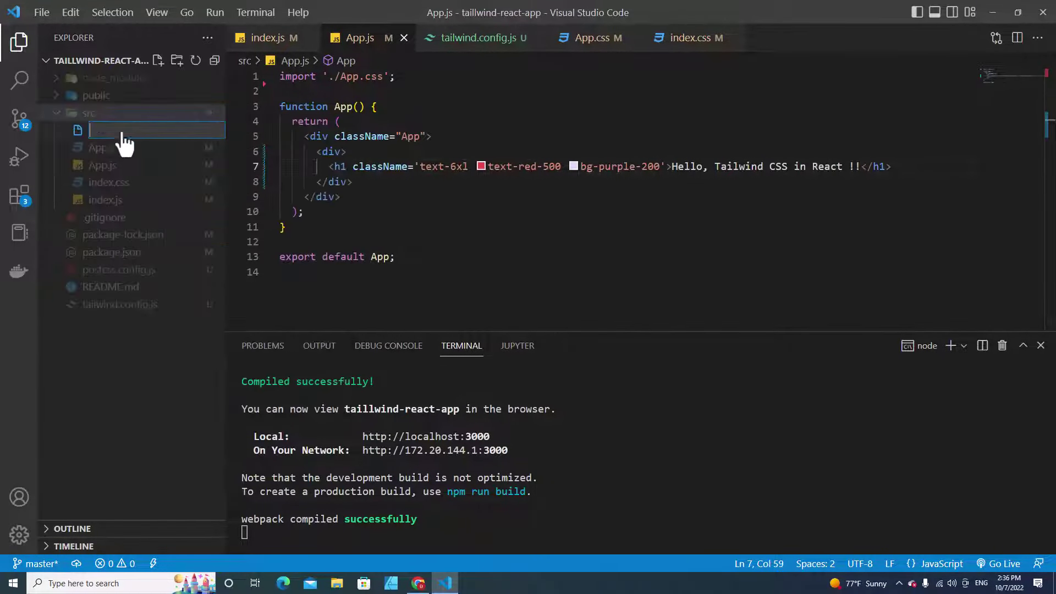
{"action": "type", "text": "Hello.js"}
{"action": "key", "text": "Return"}
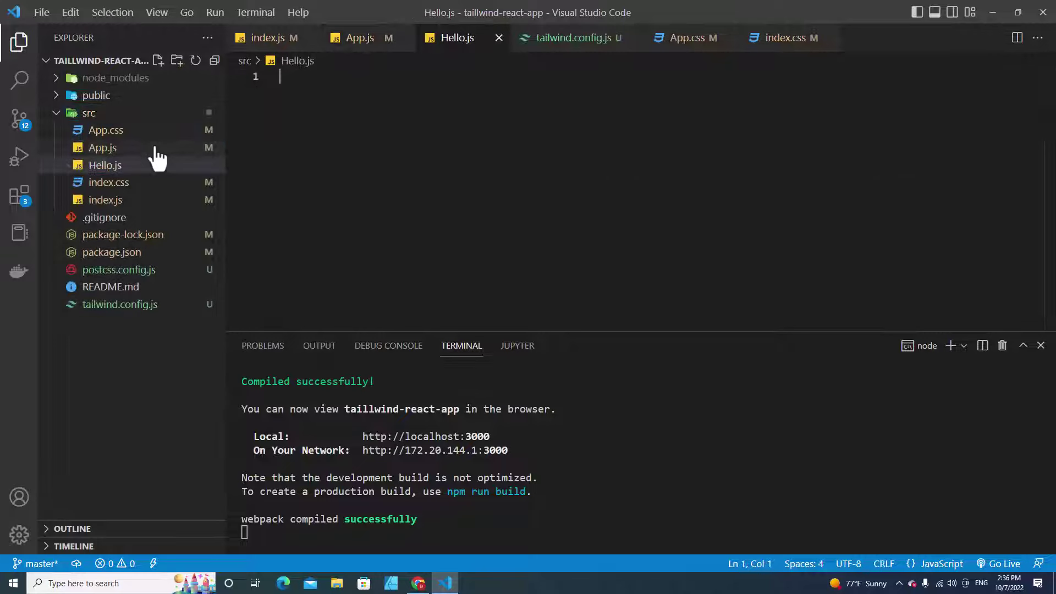
{"action": "type", "text": "rf"}
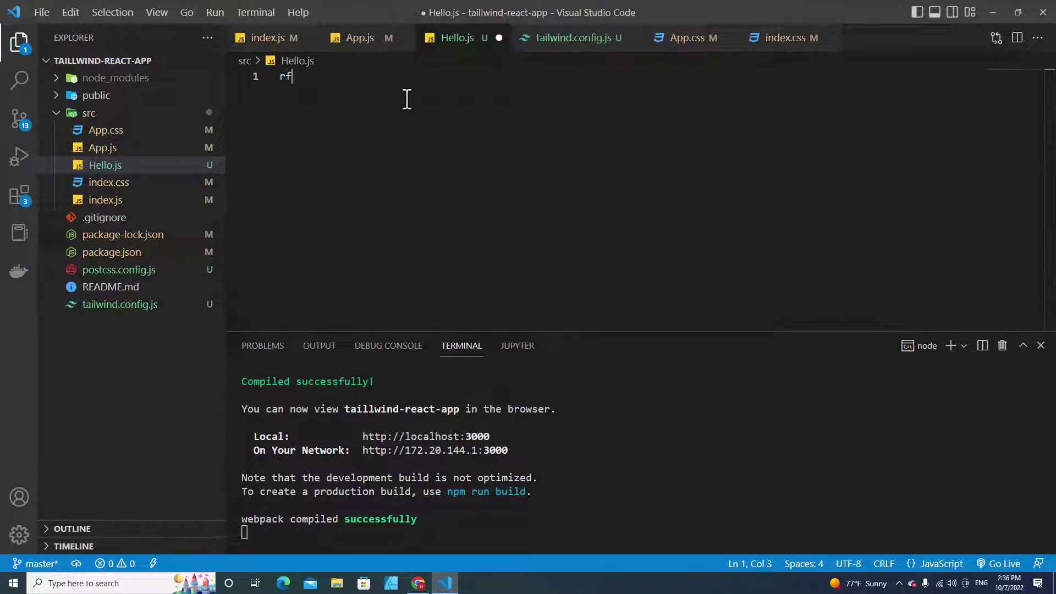
{"action": "type", "text": "ce"}
- Fill Hello.js with an rfce component whose div has className 'text-2xl', and save
{"action": "key", "text": "Return"}
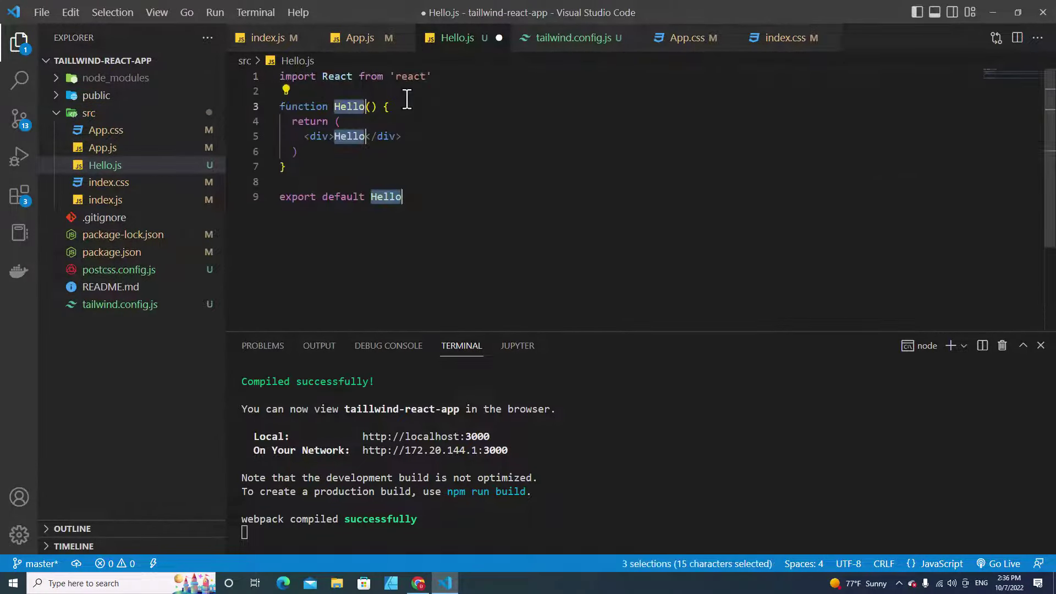
{"action": "left_click", "coordinate": [409, 149]}
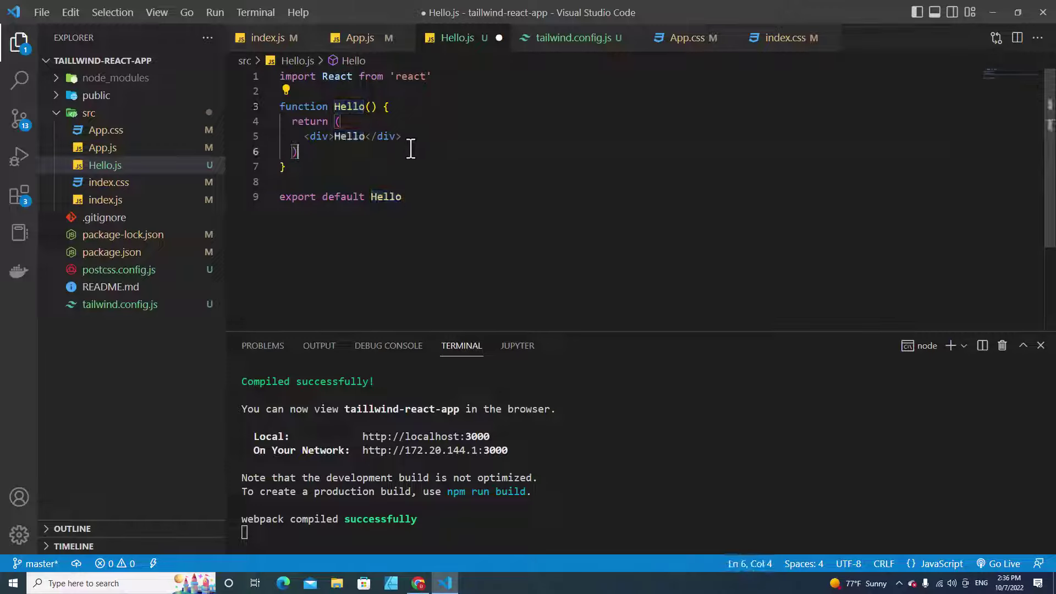
{"action": "left_click", "coordinate": [329, 136]}
{"action": "type", "text": "cl"}
{"action": "key", "text": "Return"}
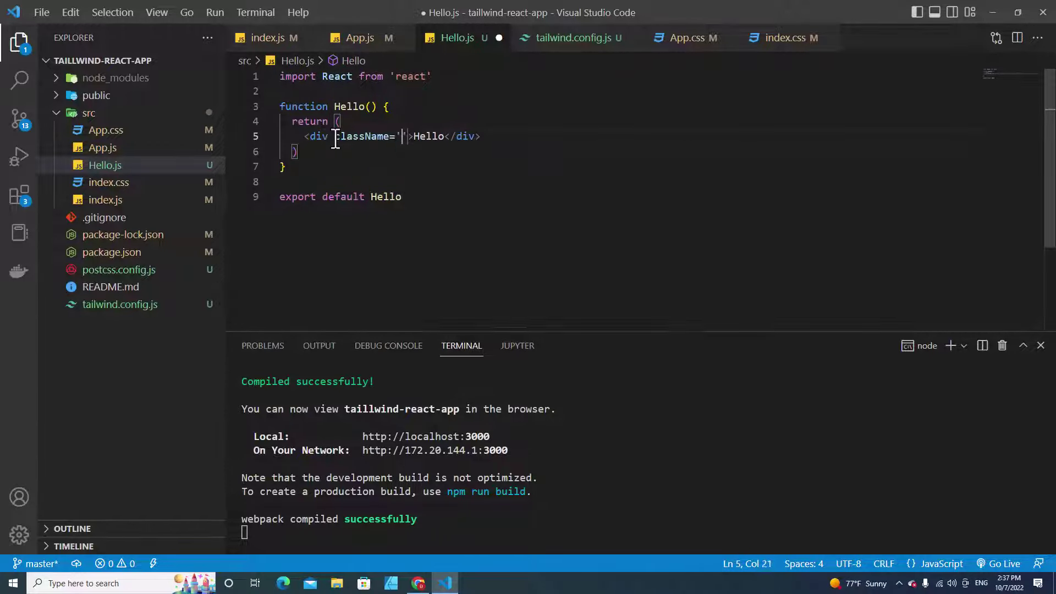
{"action": "type", "text": "t"}
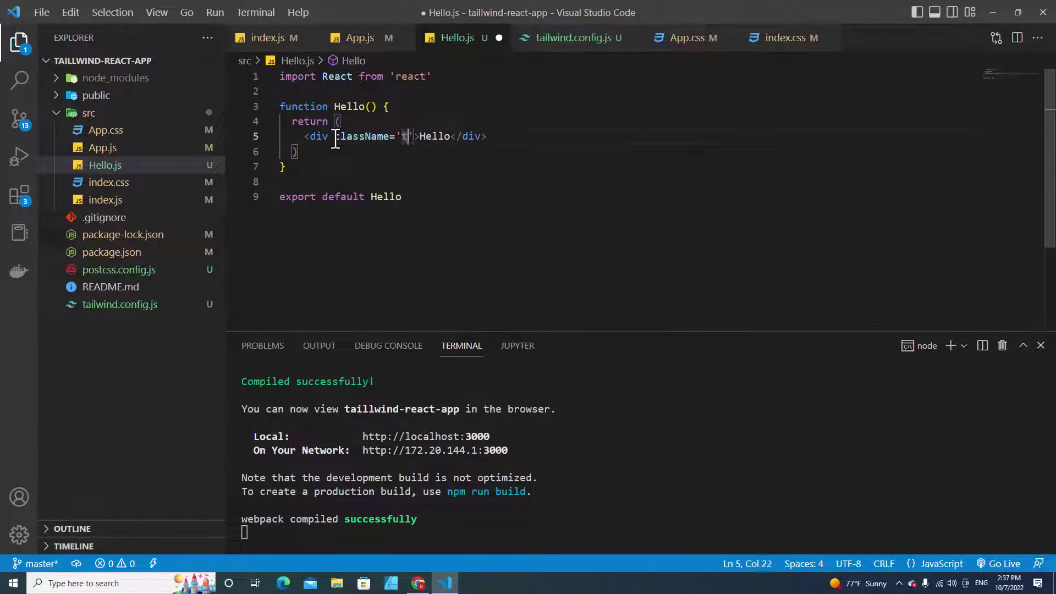
{"action": "type", "text": "ext-2"}
{"action": "type", "text": "x"}
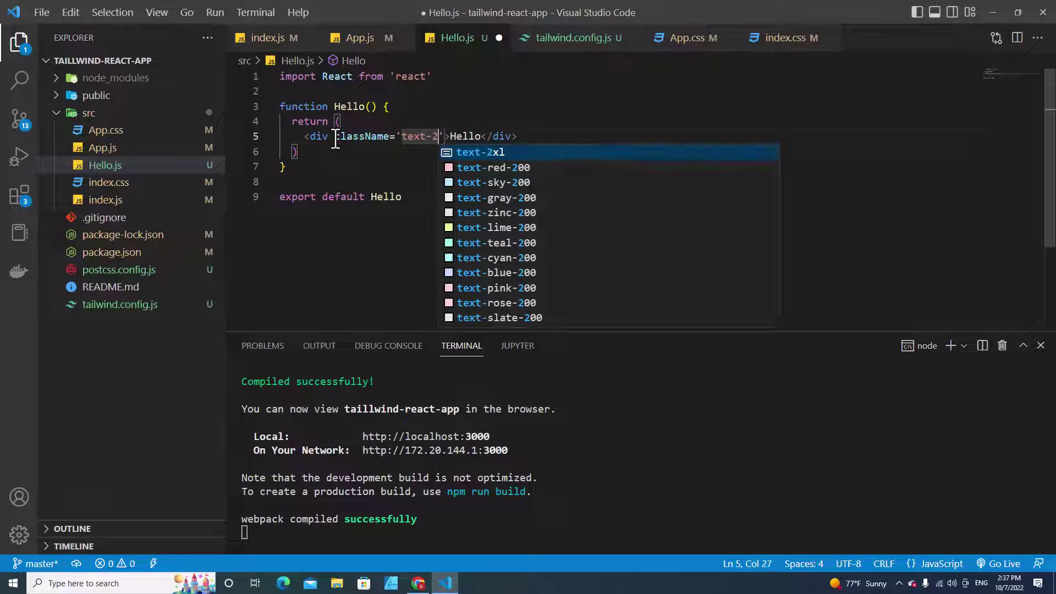
{"action": "type", "text": "l"}
{"action": "key", "text": "ctrl+s"}
{"action": "key", "text": "Escape"}
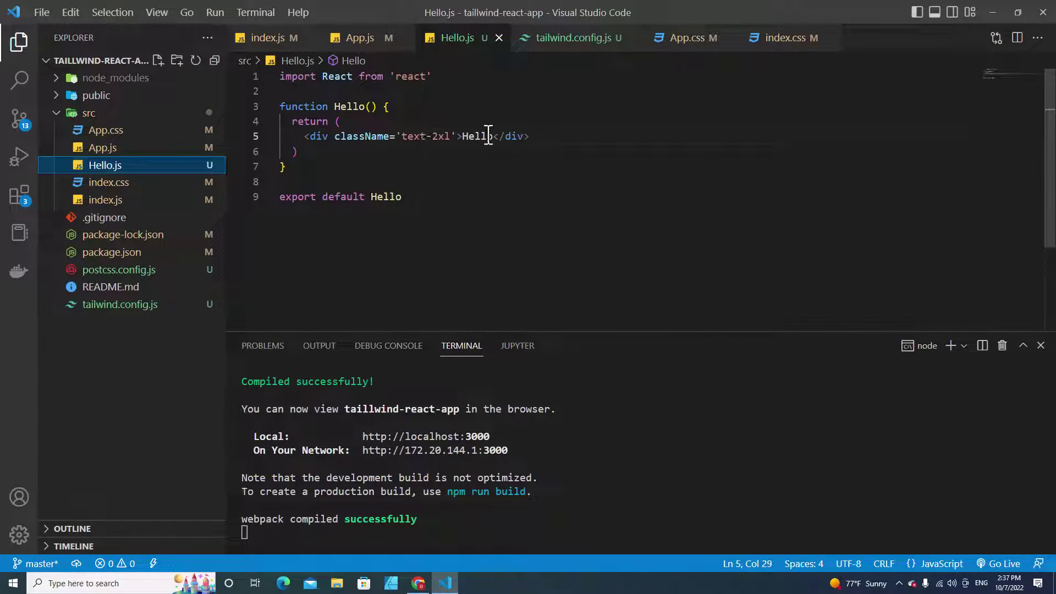
- Add an auto-imported <Hello /> below the App.js h1, save, and check the browser
{"action": "left_click", "coordinate": [113, 150]}
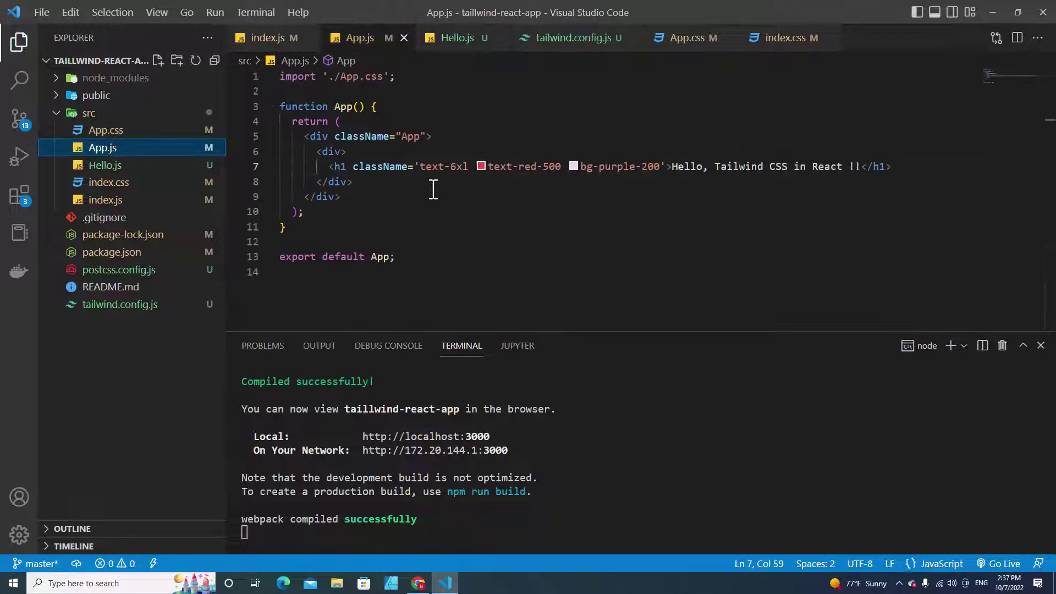
{"action": "left_click", "coordinate": [921, 174]}
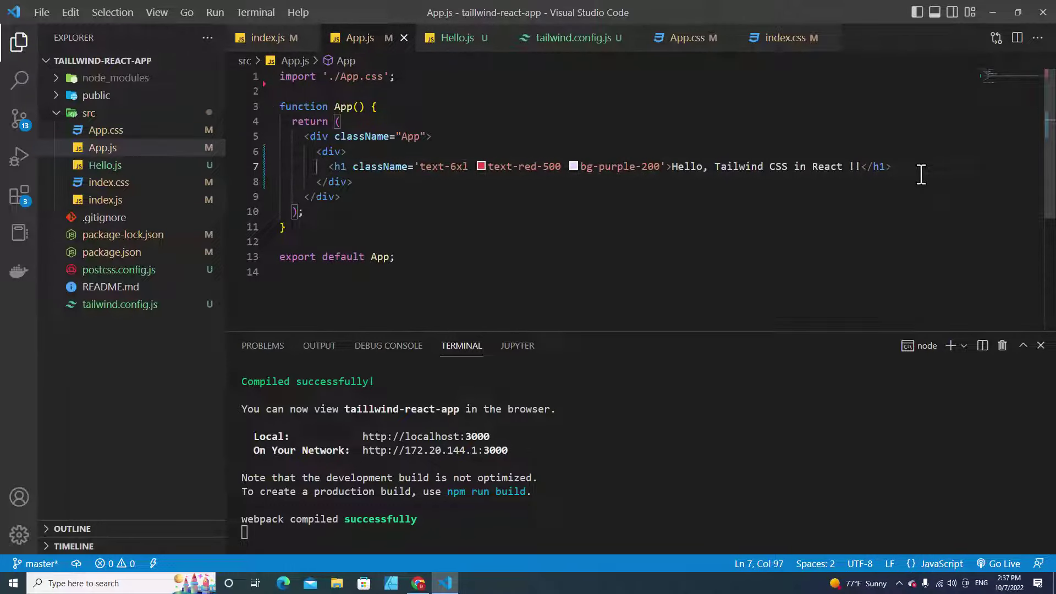
{"action": "key", "text": "Return"}
{"action": "type", "text": "<H"}
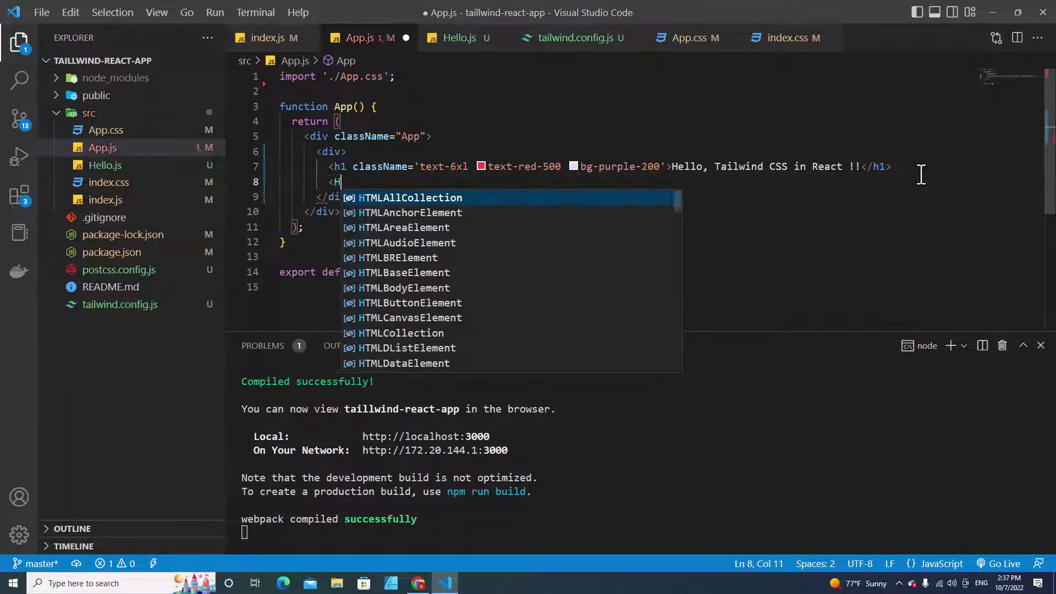
{"action": "type", "text": "ello"}
{"action": "key", "text": "Return"}
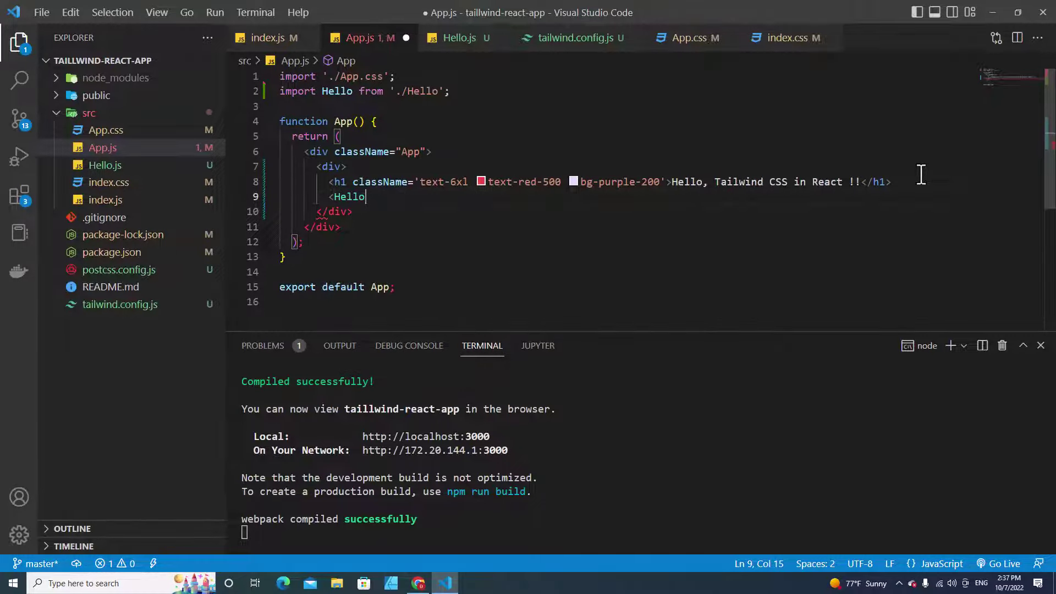
{"action": "type", "text": "/>"}
{"action": "key", "text": "ctrl+s"}
{"action": "key", "text": "alt+Tab"}
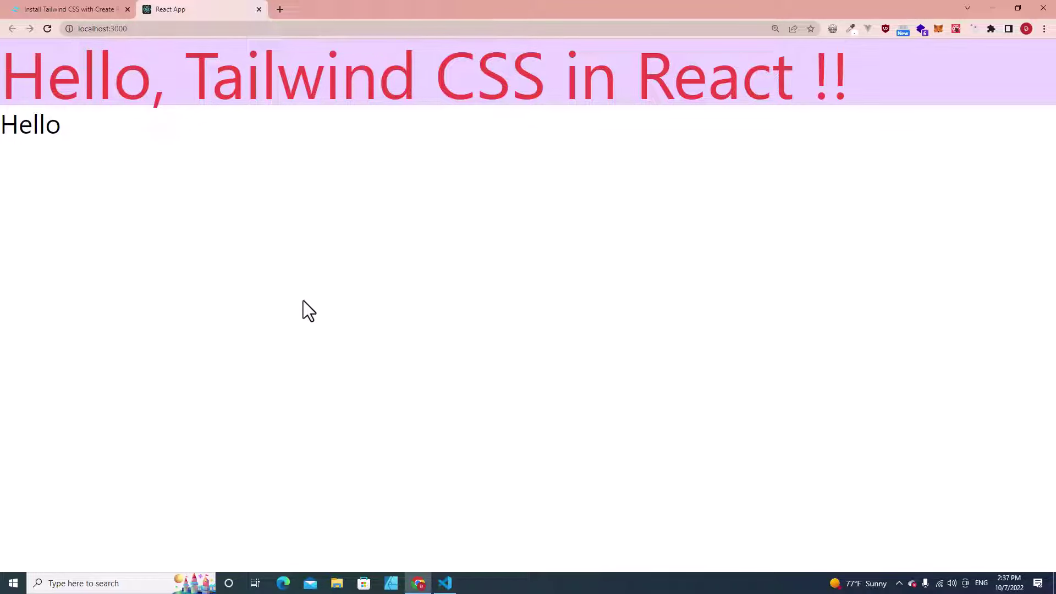
{"action": "left_click", "coordinate": [445, 583]}
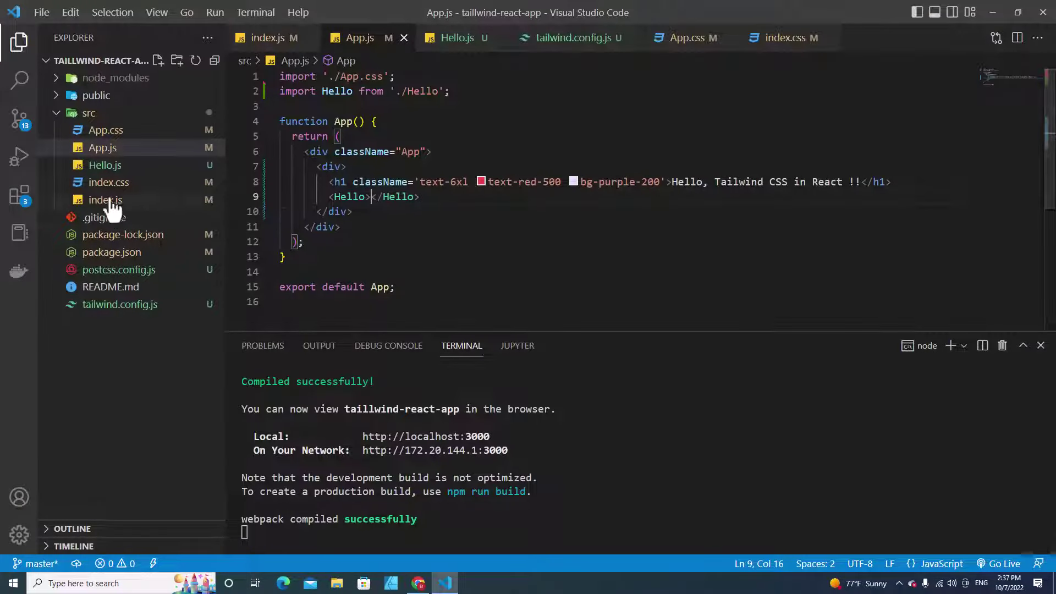
{"action": "left_click", "coordinate": [108, 188]}
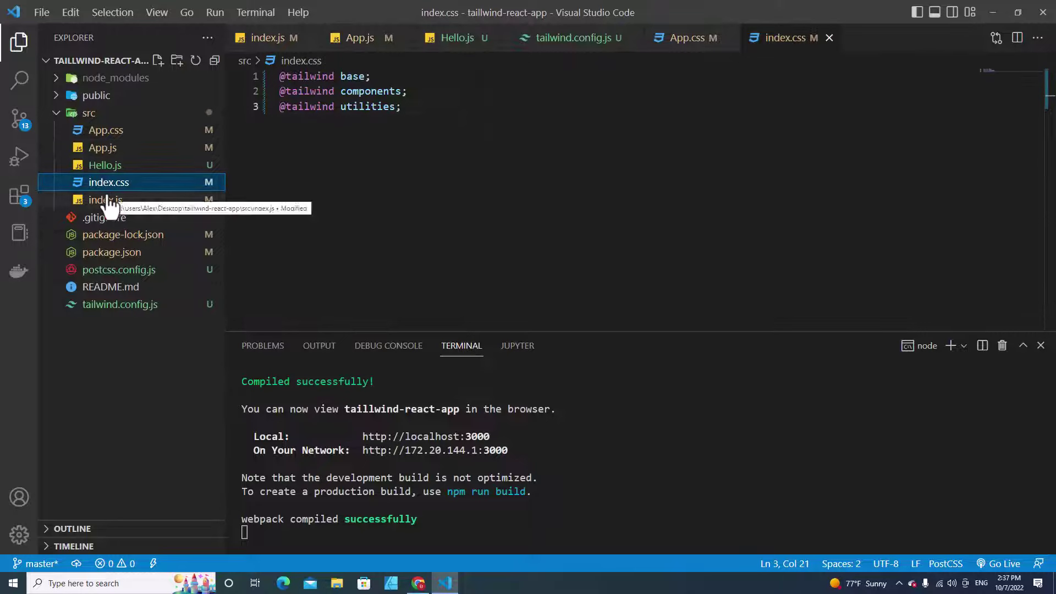
{"action": "left_click", "coordinate": [105, 200]}
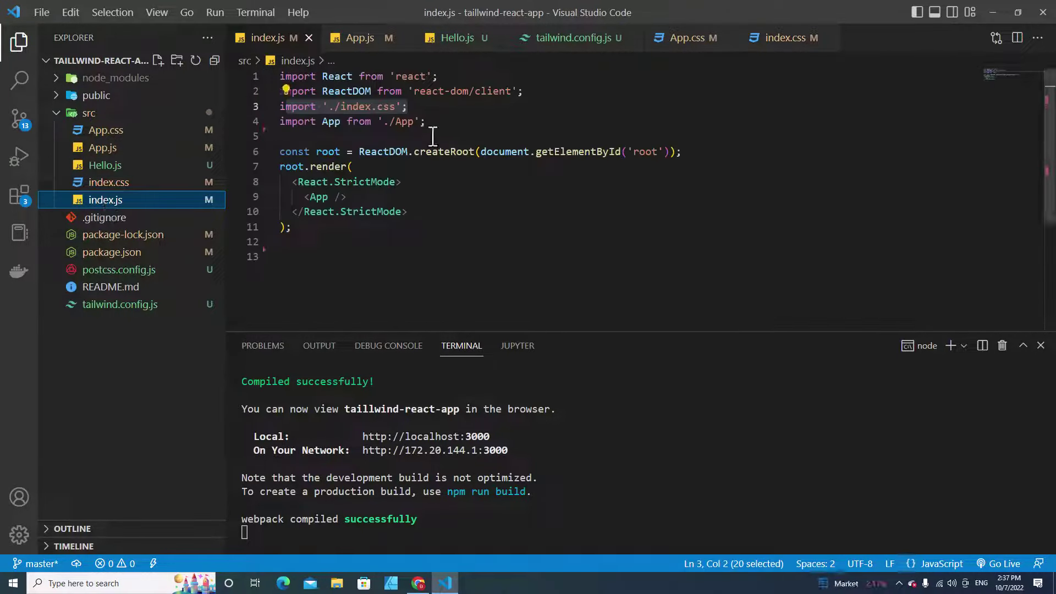